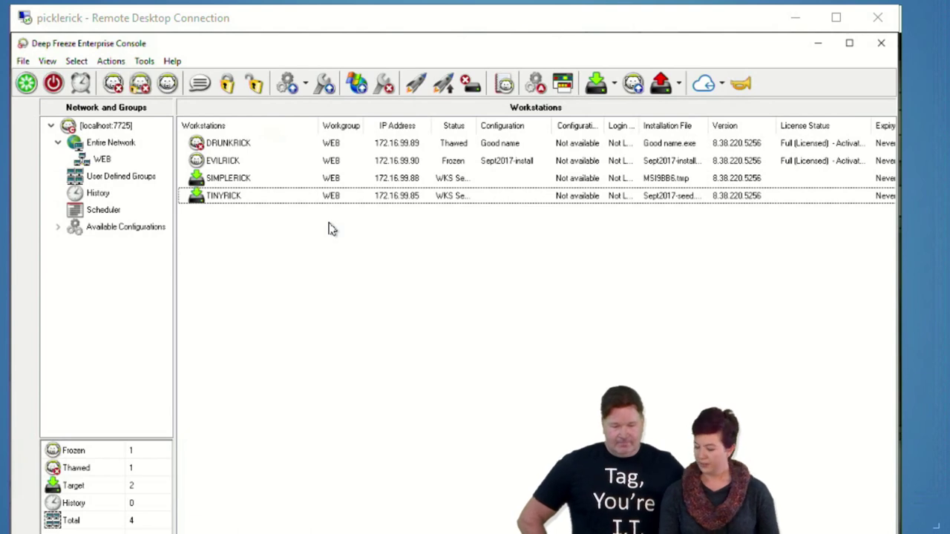
Step: Select all four workstations from DRUNKRICK to TINYRICK, and clear the selection
click(217, 144)
shift+click(222, 199)
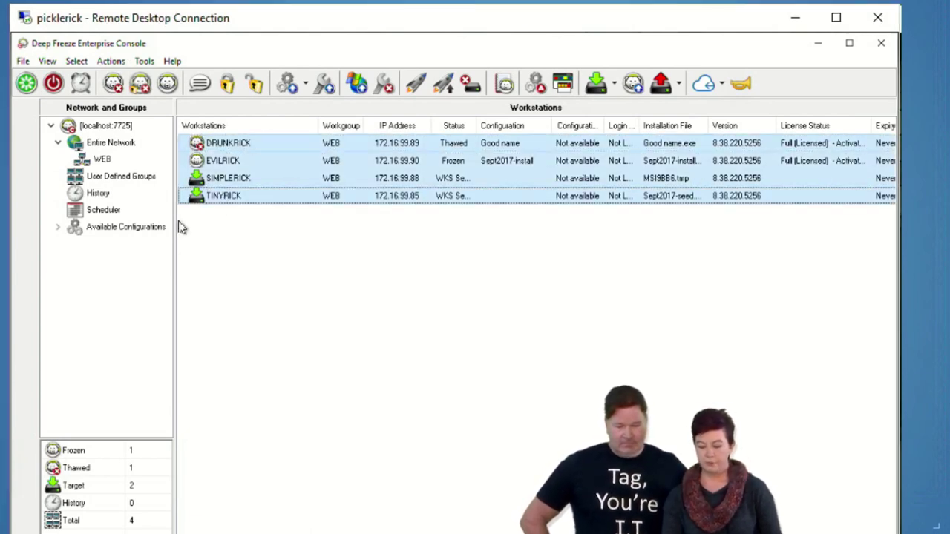
click(268, 238)
click(245, 199)
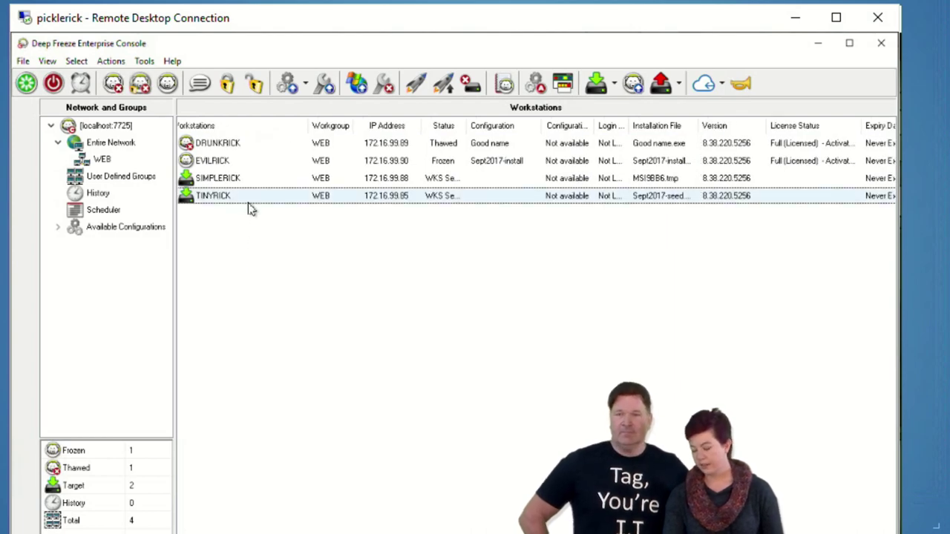
click(212, 223)
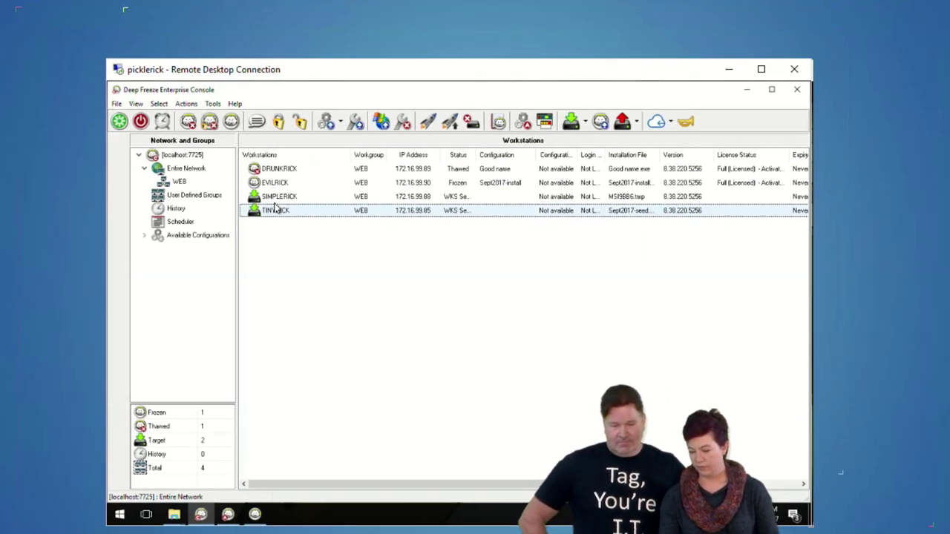
Step: Select the target workstations SIMPLERICK and TINYRICK together, followed by DRUNKRICK and EVILRICK together
click(228, 179)
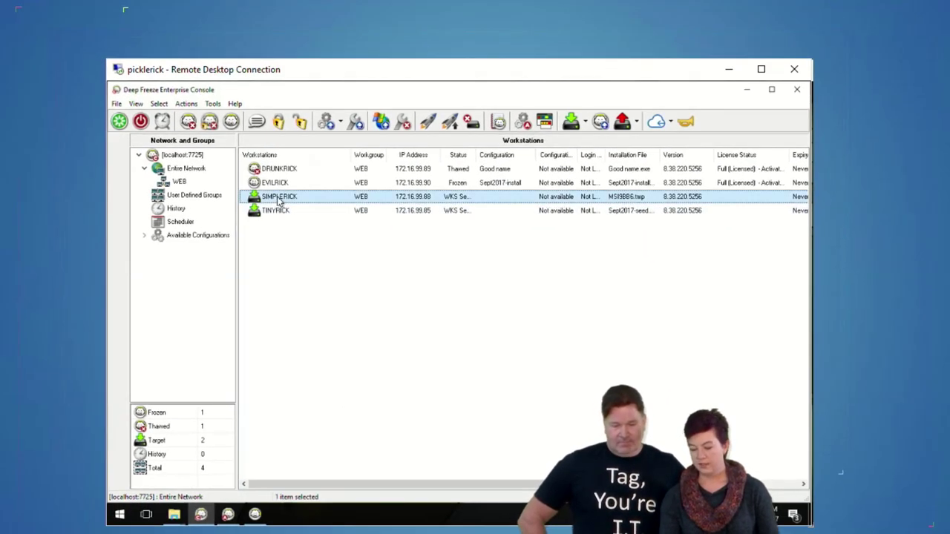
ctrl+click(282, 212)
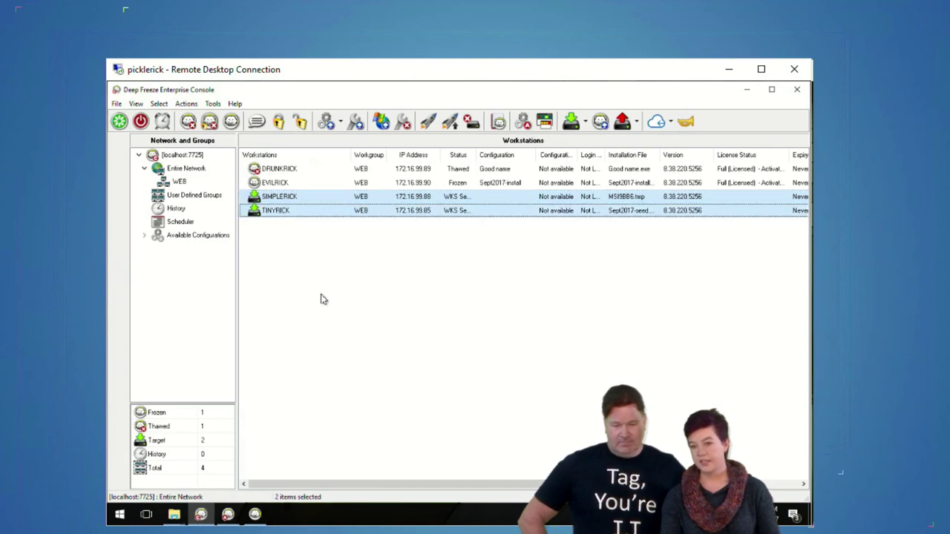
click(286, 169)
ctrl+click(282, 184)
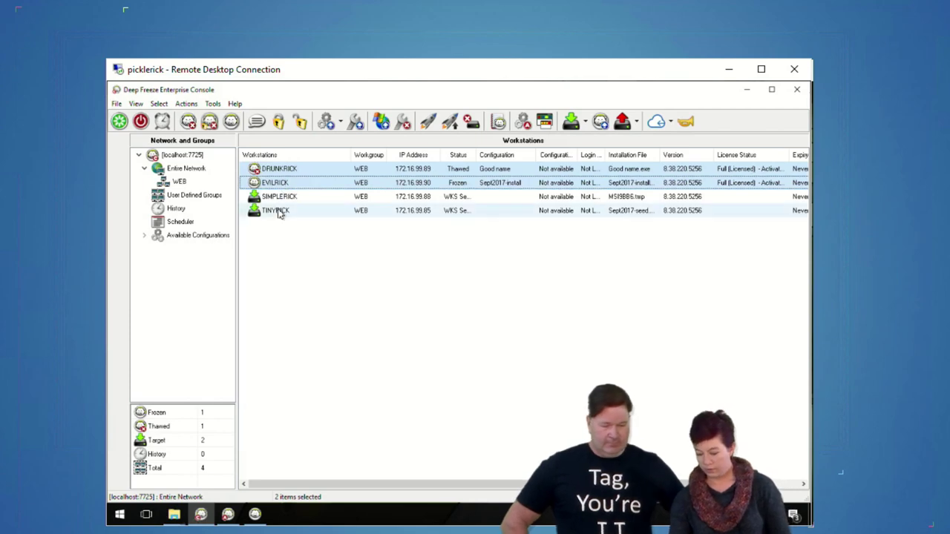
Step: Examine the actions available for TINYRICK alone and for SIMPLERICK and TINYRICK together, without running any of them
right_click(280, 212)
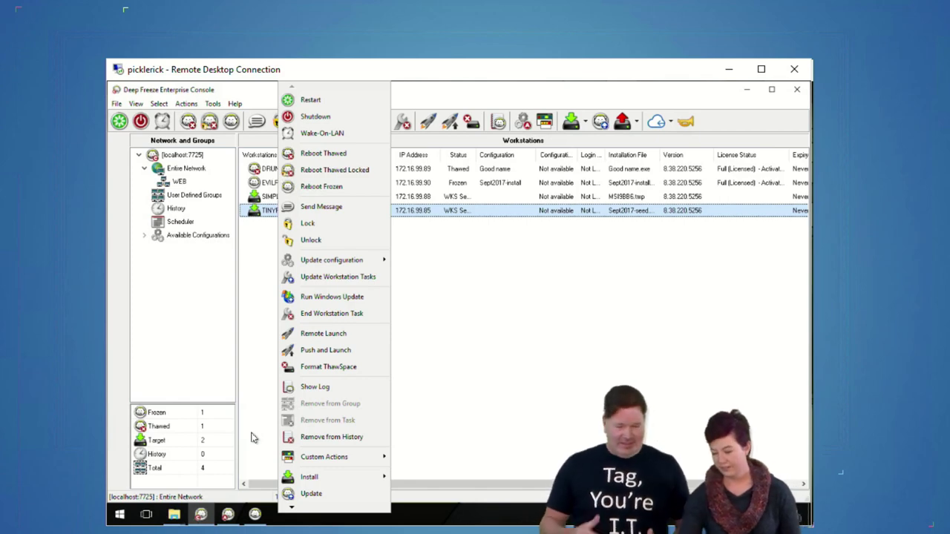
click(510, 417)
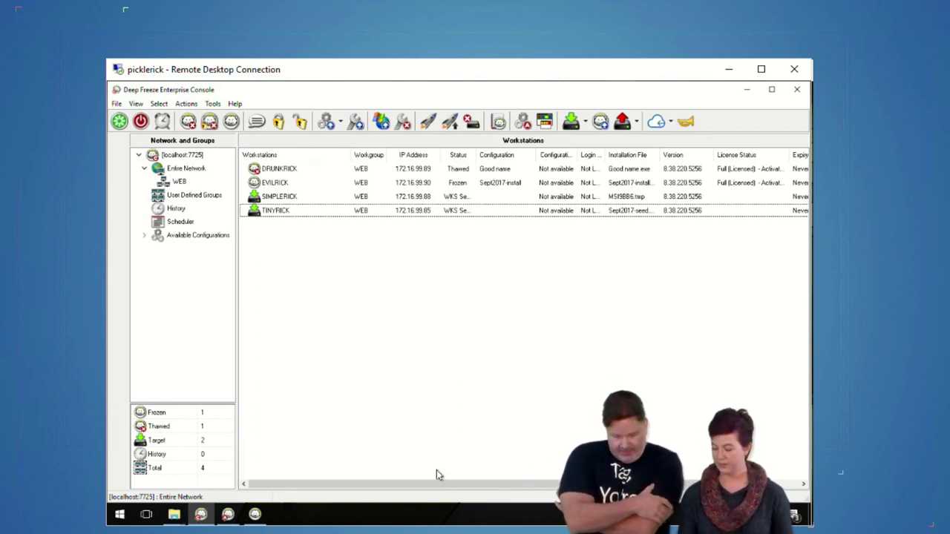
click(283, 211)
ctrl+click(279, 198)
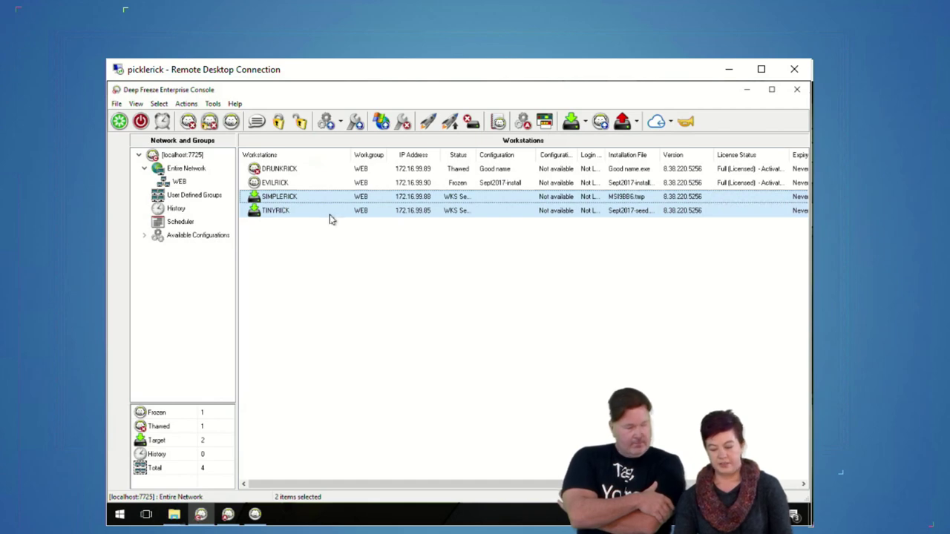
right_click(315, 209)
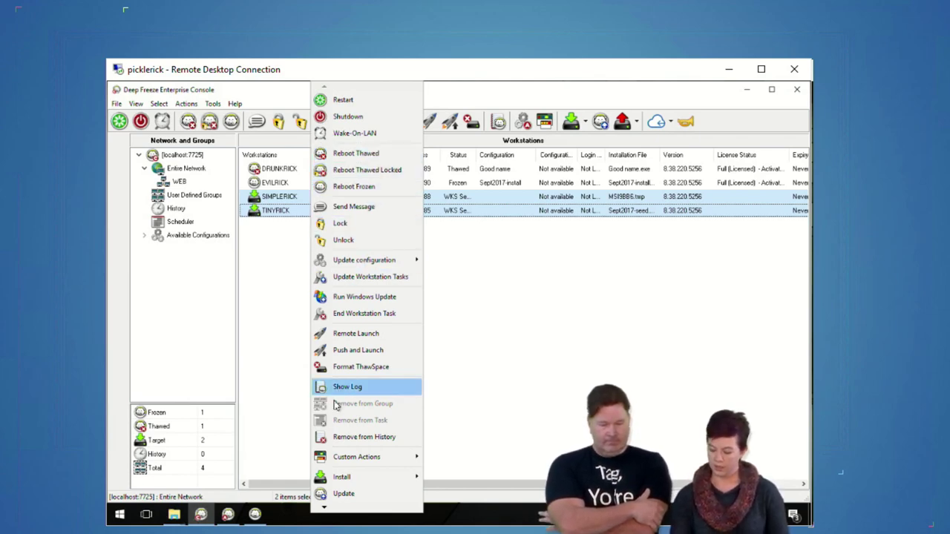
click(281, 297)
click(288, 211)
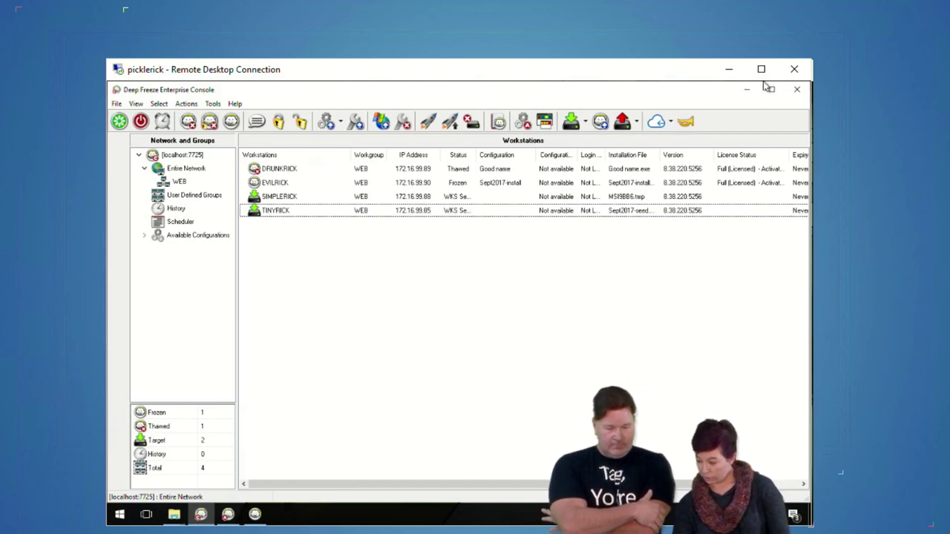
Step: Switch to the Deep Freeze MSI Packager and review its installer file and MSI save location
click(255, 516)
drag(286, 277, 382, 168)
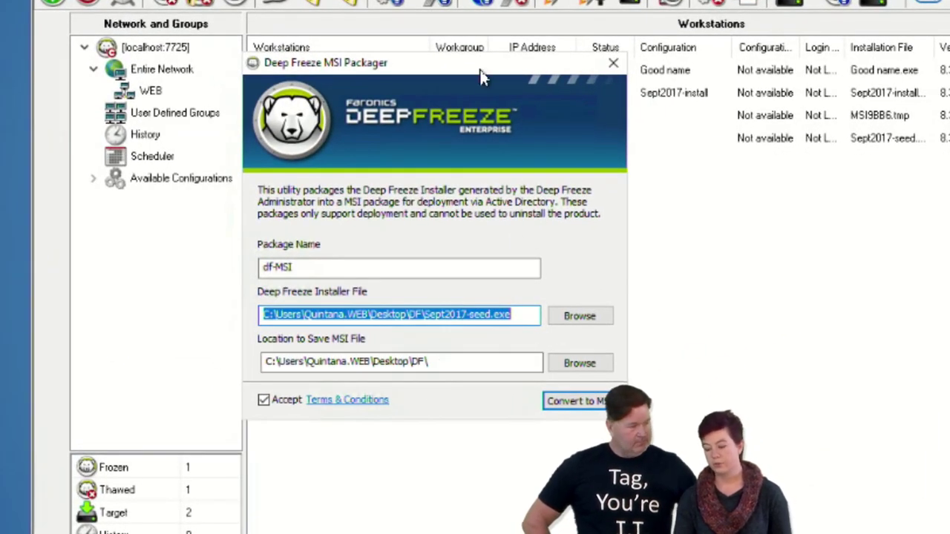
drag(481, 67, 498, 52)
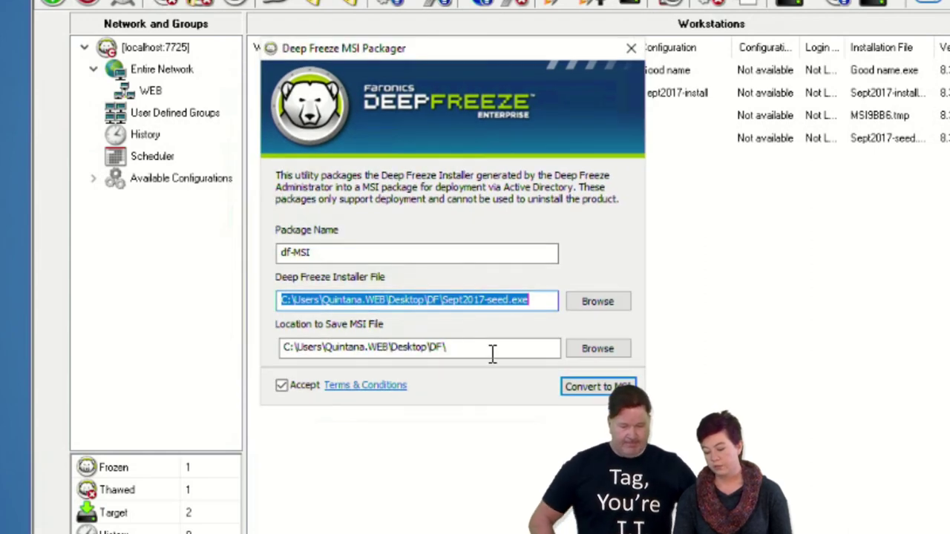
click(547, 299)
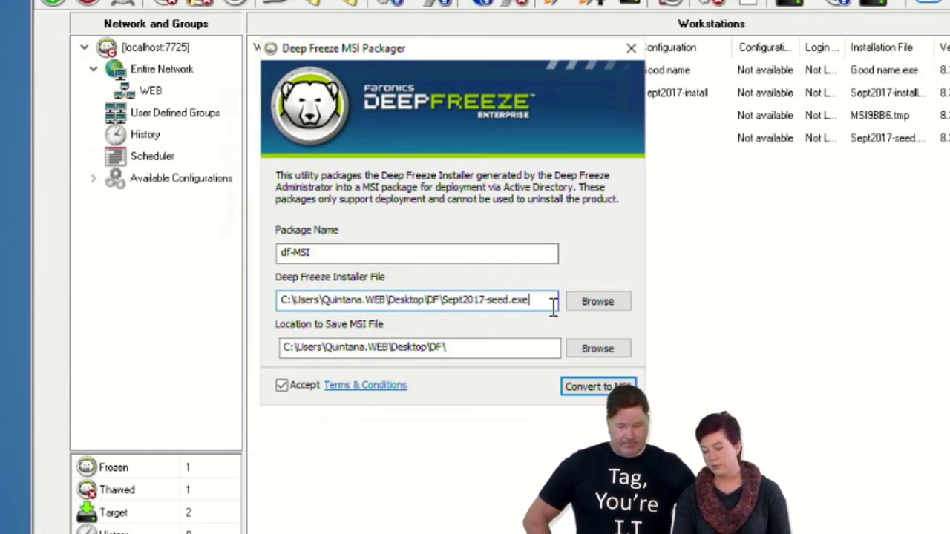
drag(548, 300, 454, 291)
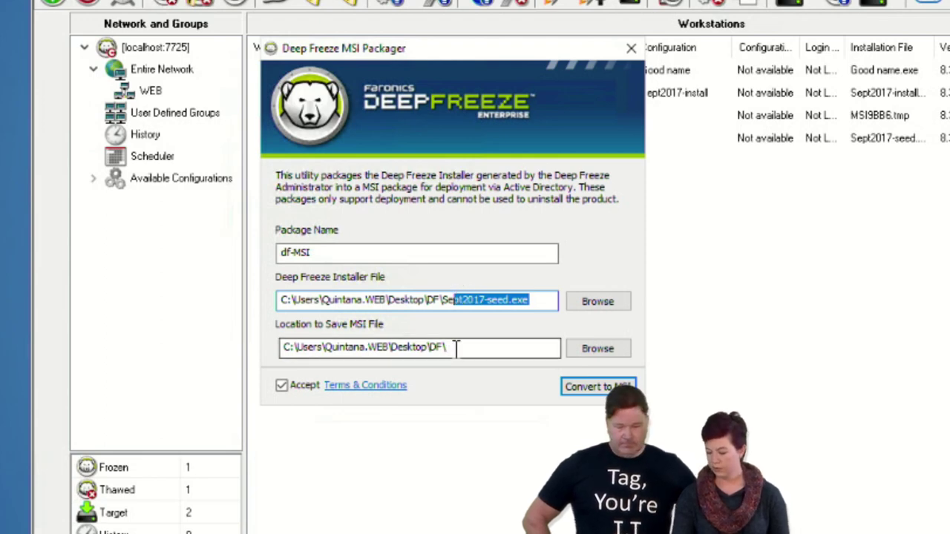
click(553, 348)
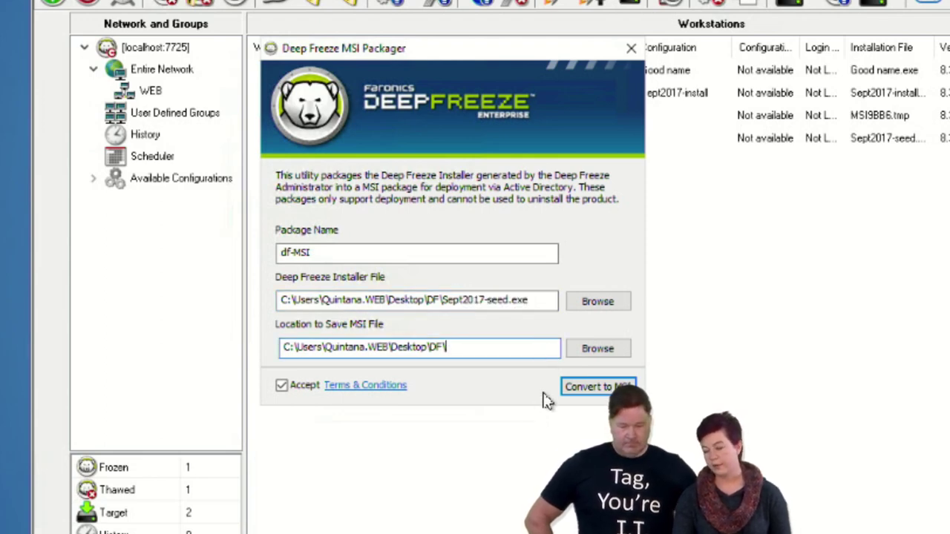
Step: Convert the Sept2017-seed.exe installer to an MSI package named df-MSI in the DF folder, and close the packager
click(583, 387)
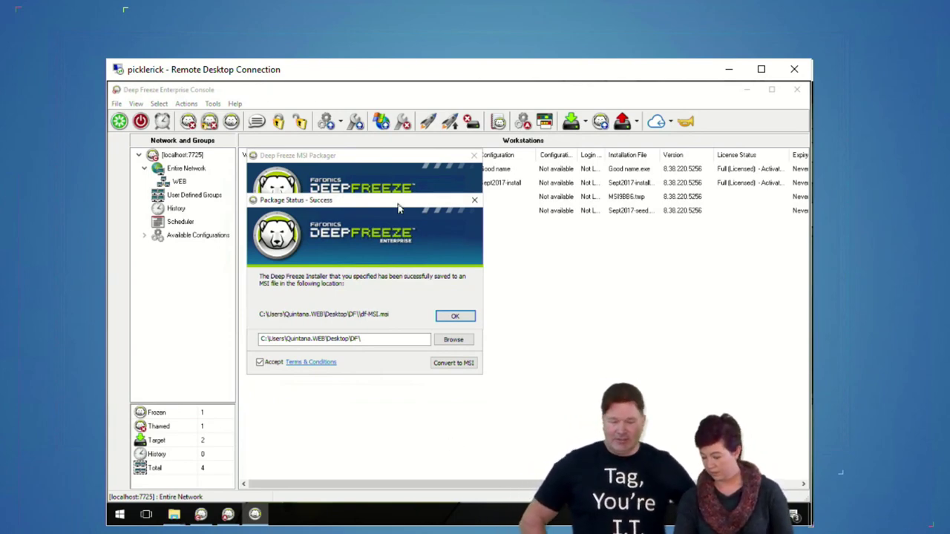
click(455, 308)
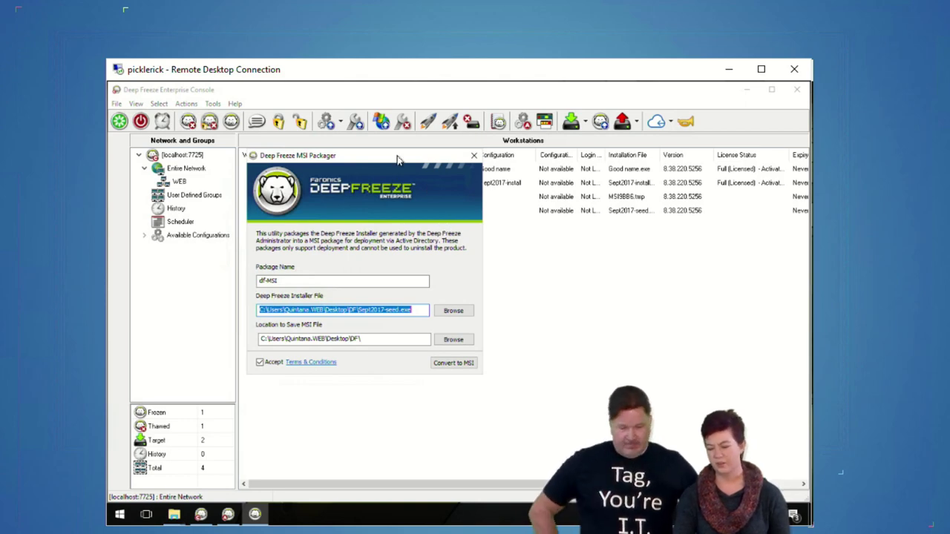
click(474, 156)
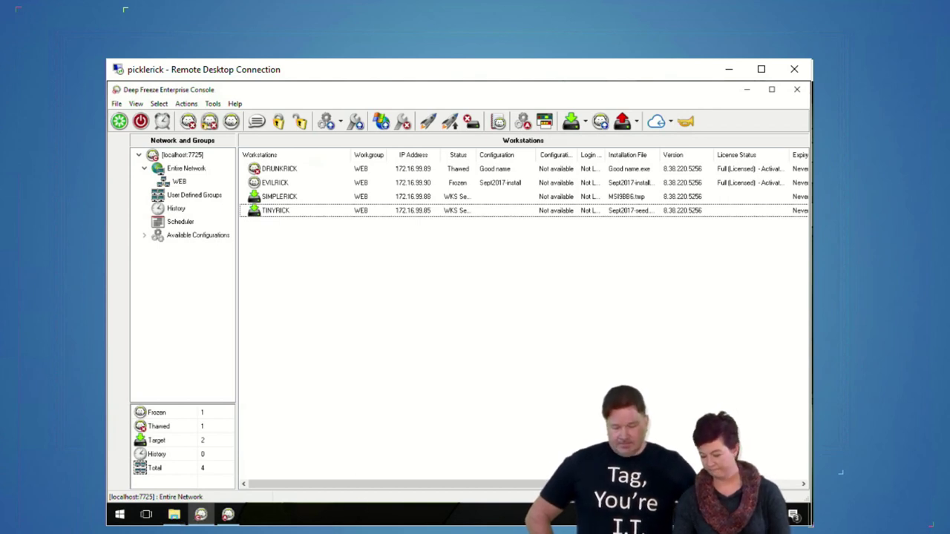
click(290, 211)
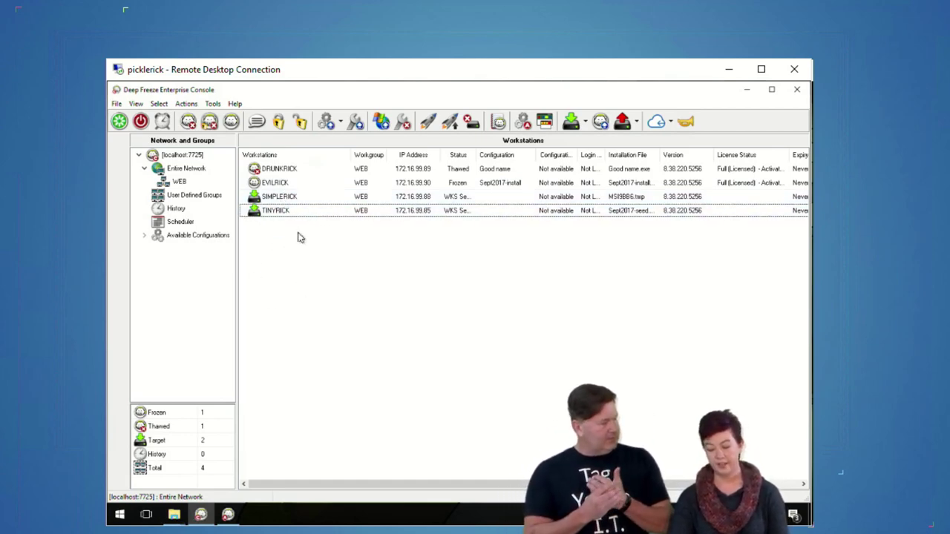
scroll(290, 307, right, 1)
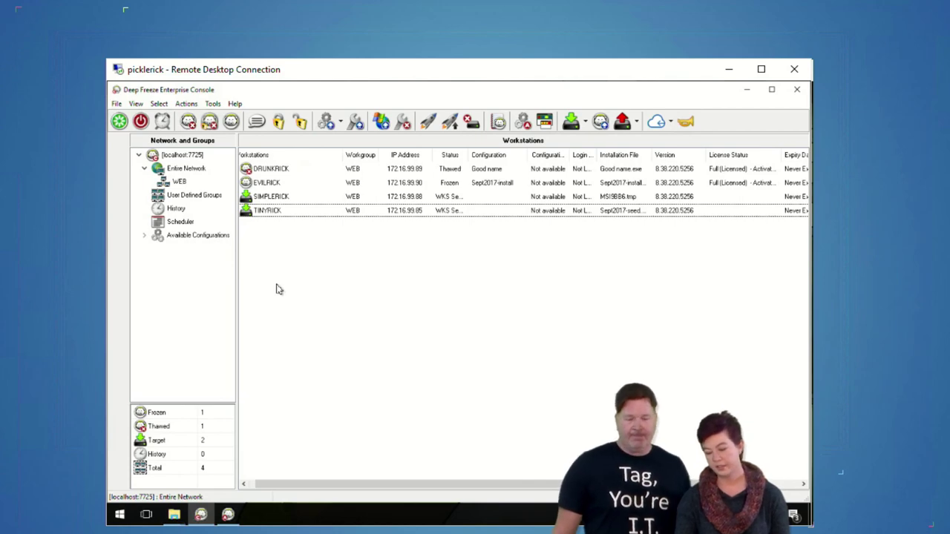
scroll(280, 290, left, 1)
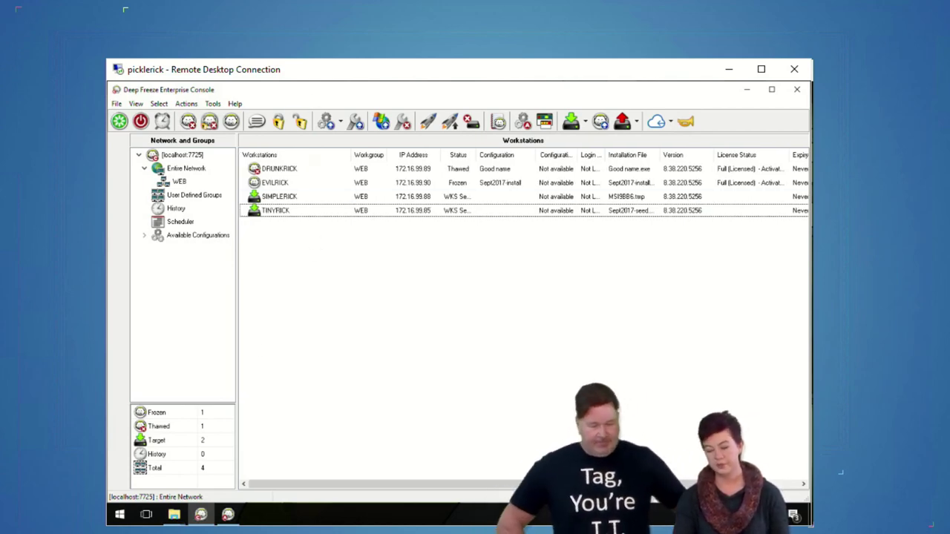
Step: Switch to the Deep Freeze Configuration Administrator and review its password, drive and workstation task settings
click(225, 519)
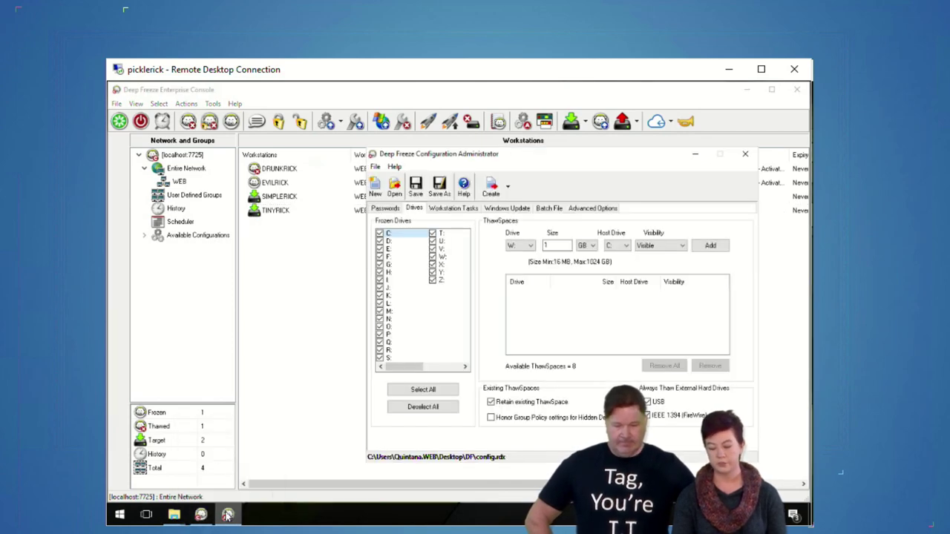
drag(496, 152, 476, 148)
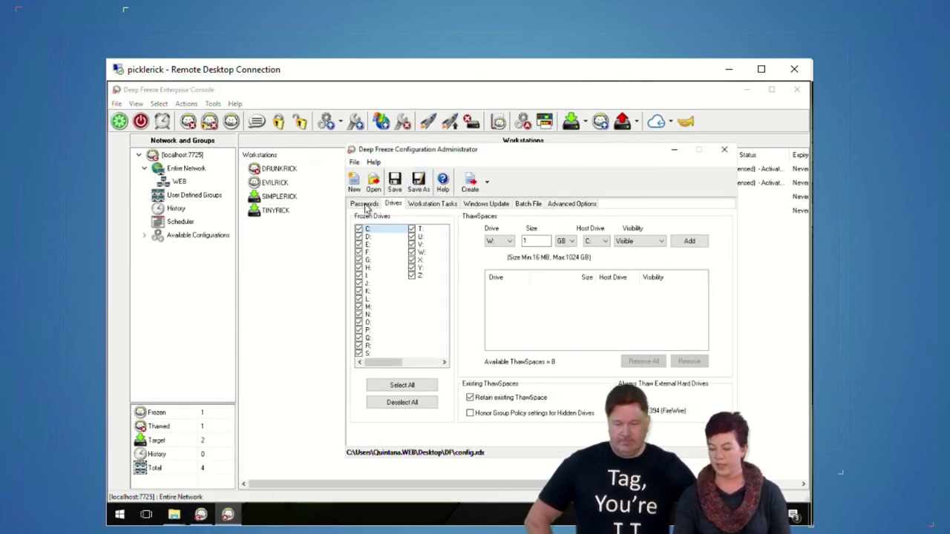
click(366, 205)
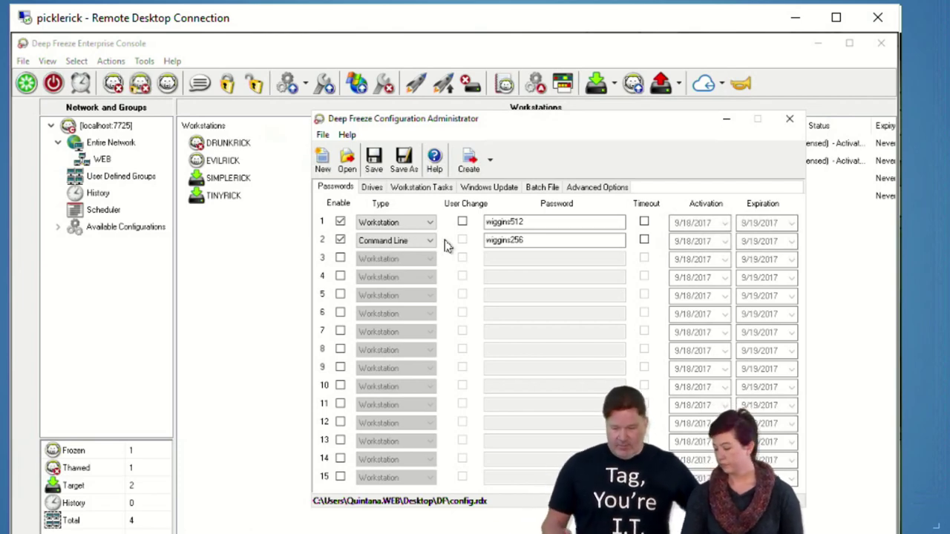
click(375, 188)
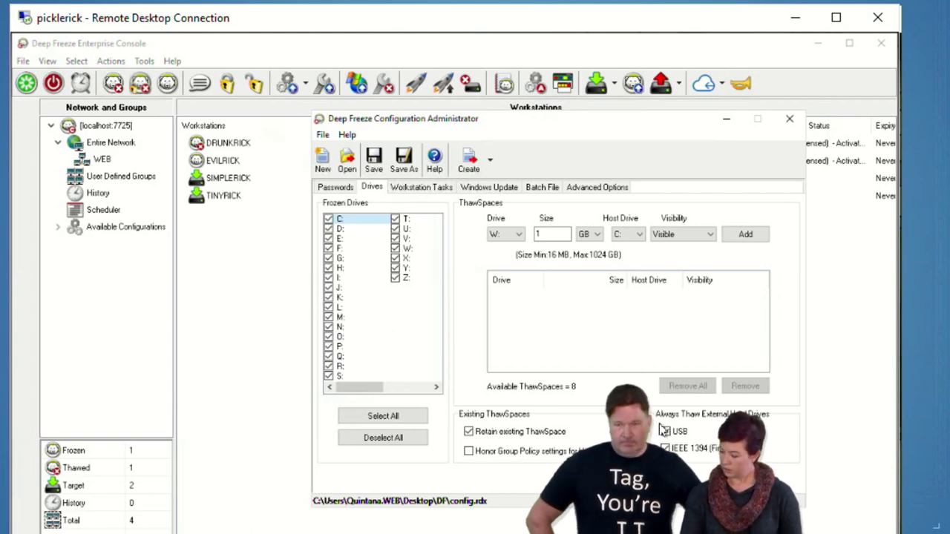
click(413, 187)
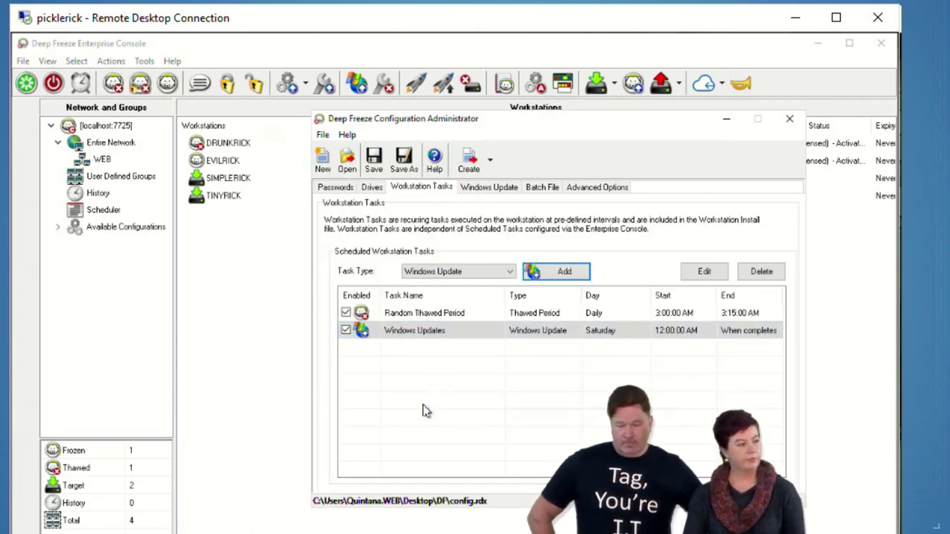
click(432, 314)
click(513, 273)
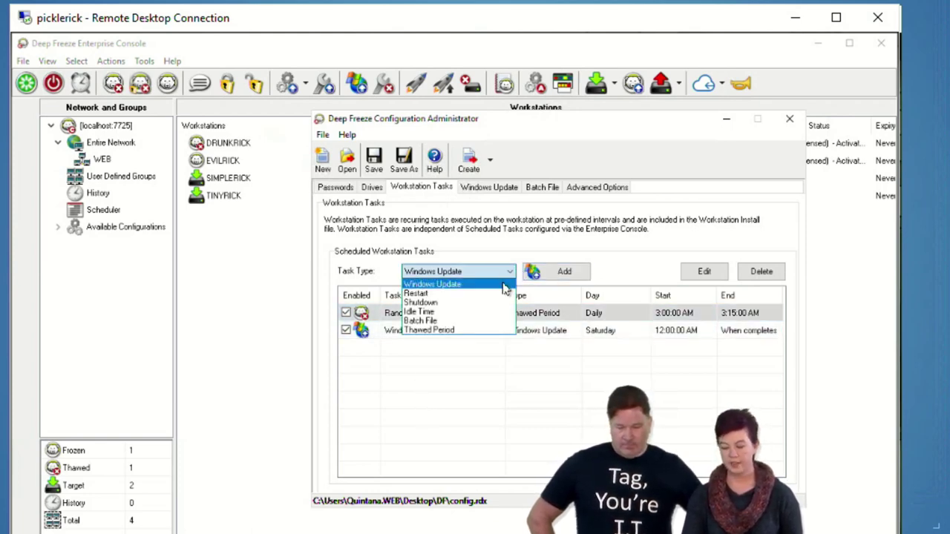
click(452, 303)
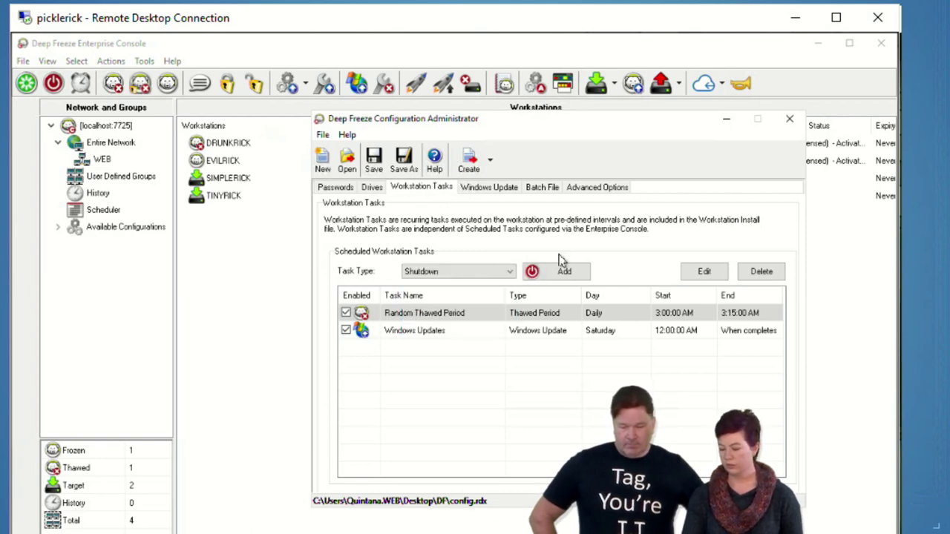
click(541, 272)
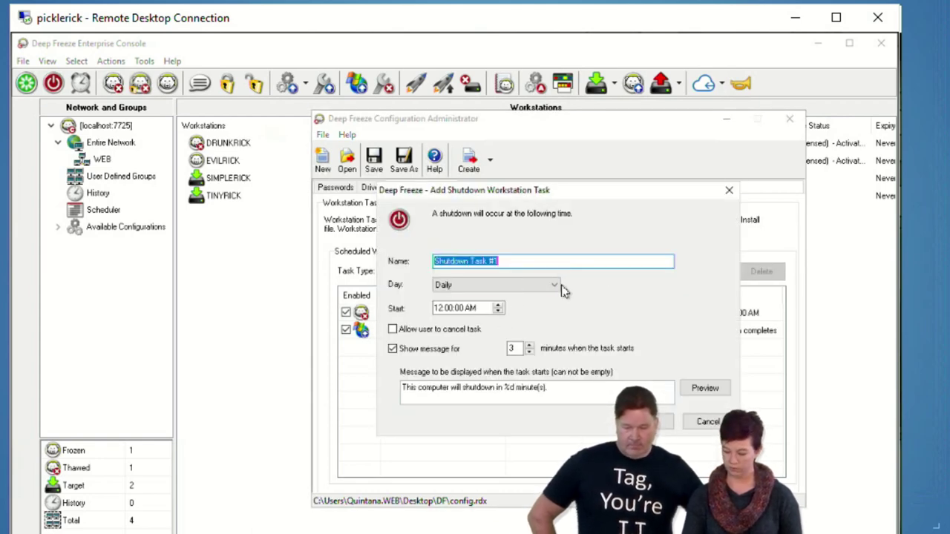
click(510, 286)
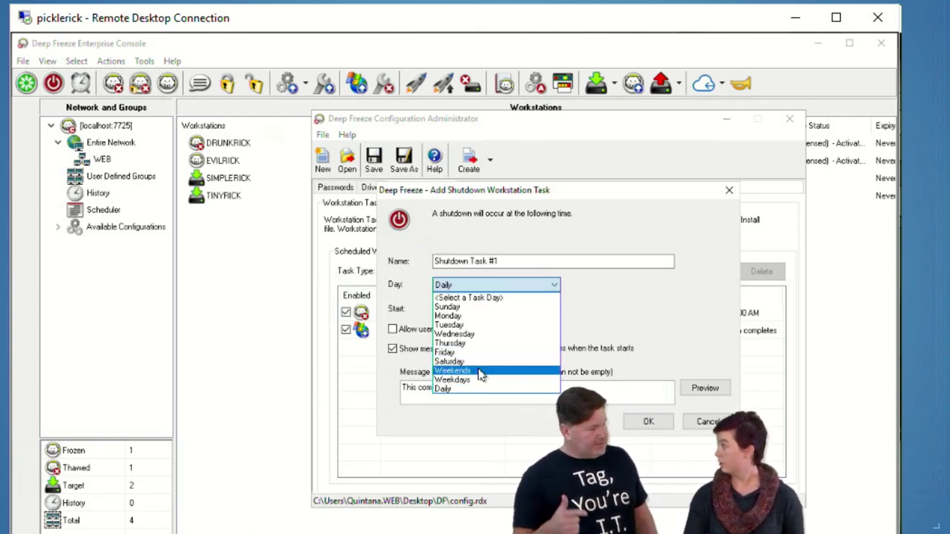
click(666, 233)
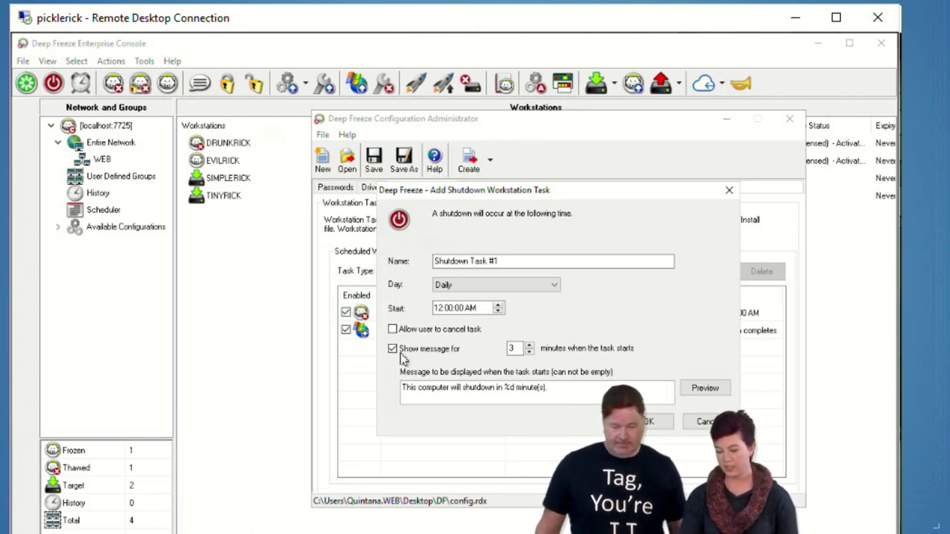
click(705, 421)
Step: Open the scheduled Windows Updates workstation task for editing and review its timing and message options
click(447, 334)
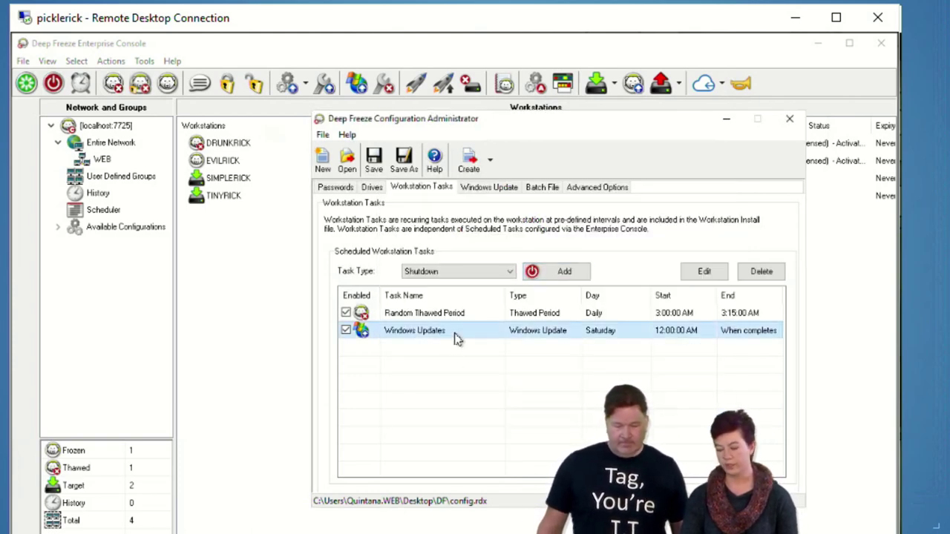
click(703, 272)
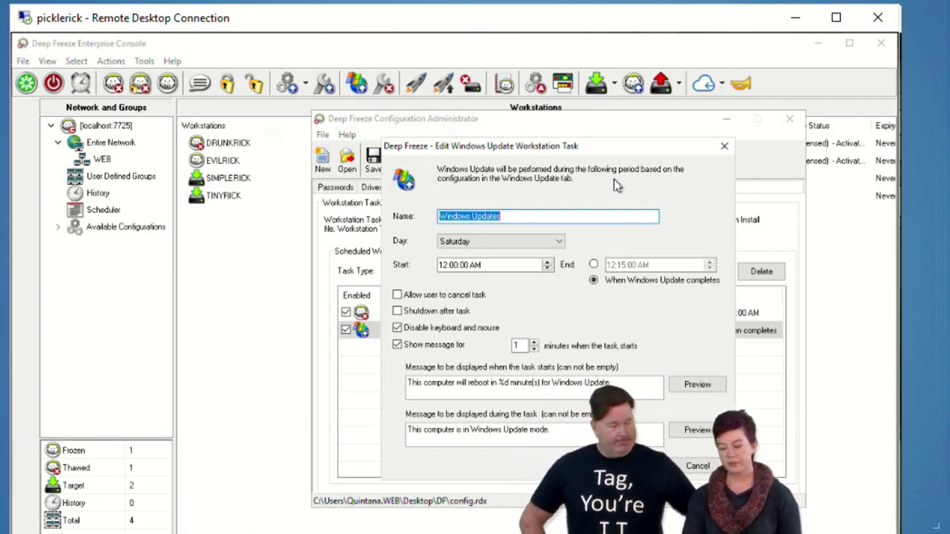
drag(577, 152, 553, 128)
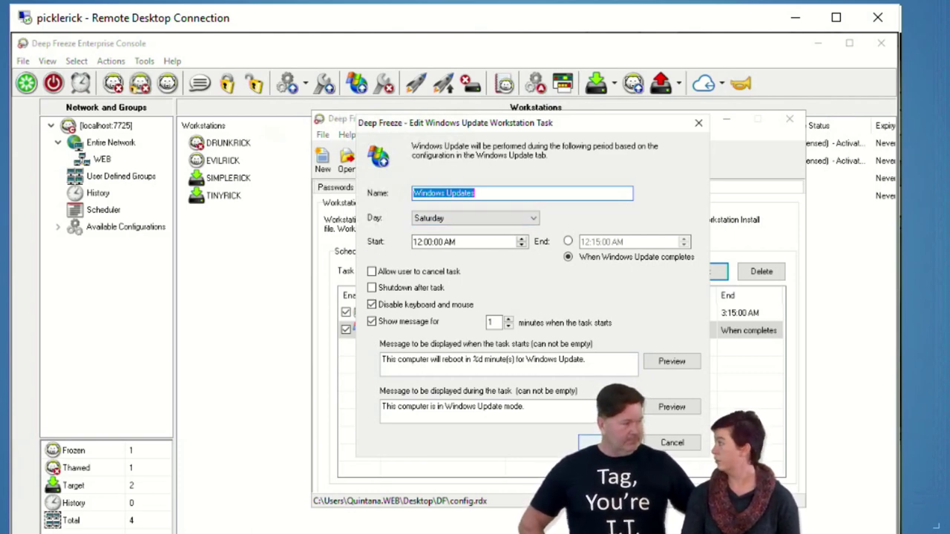
Step: Cancel the Windows Updates task edit and review the configuration's Windows Update, Batch File and Advanced Options settings
click(675, 443)
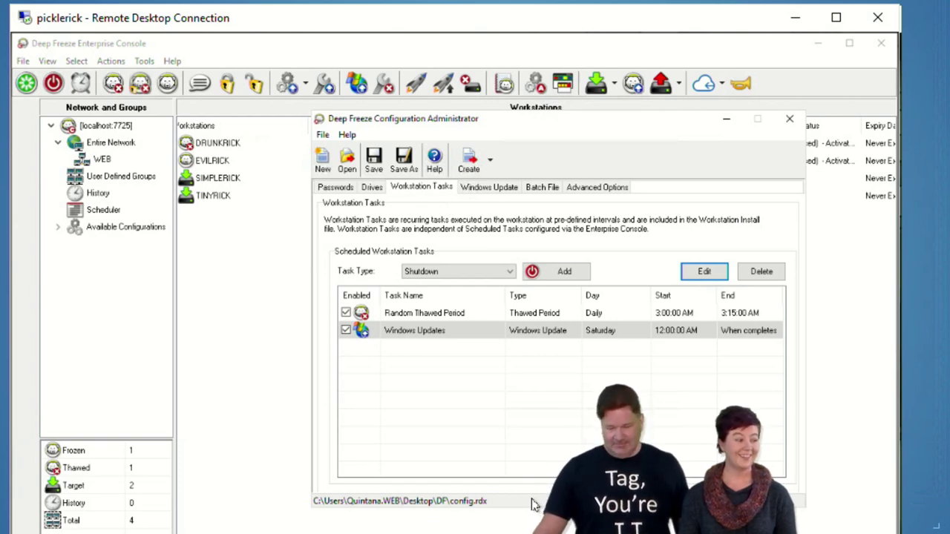
click(489, 190)
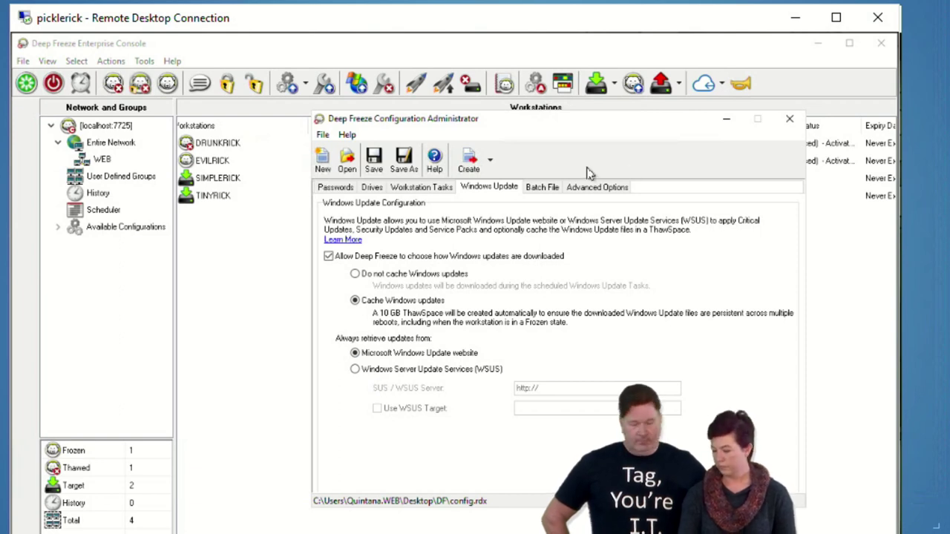
click(543, 187)
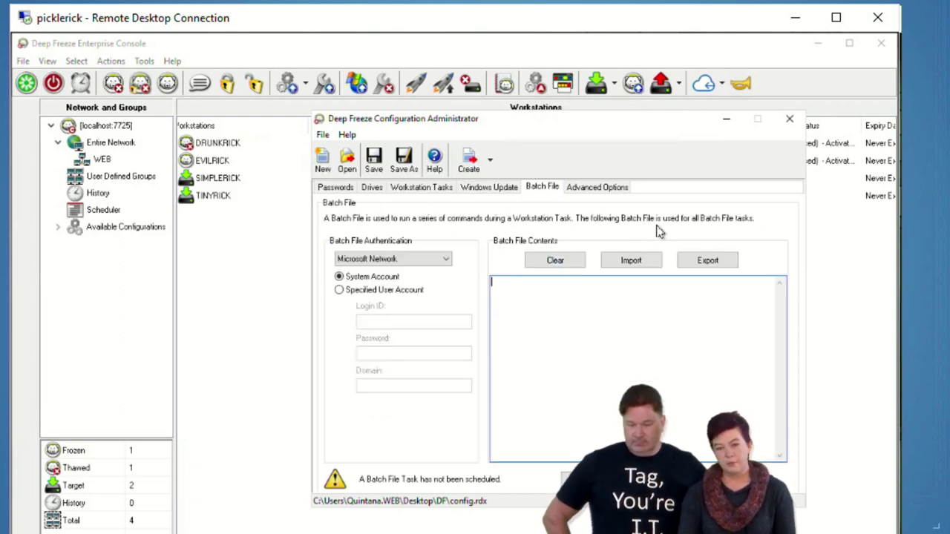
click(605, 188)
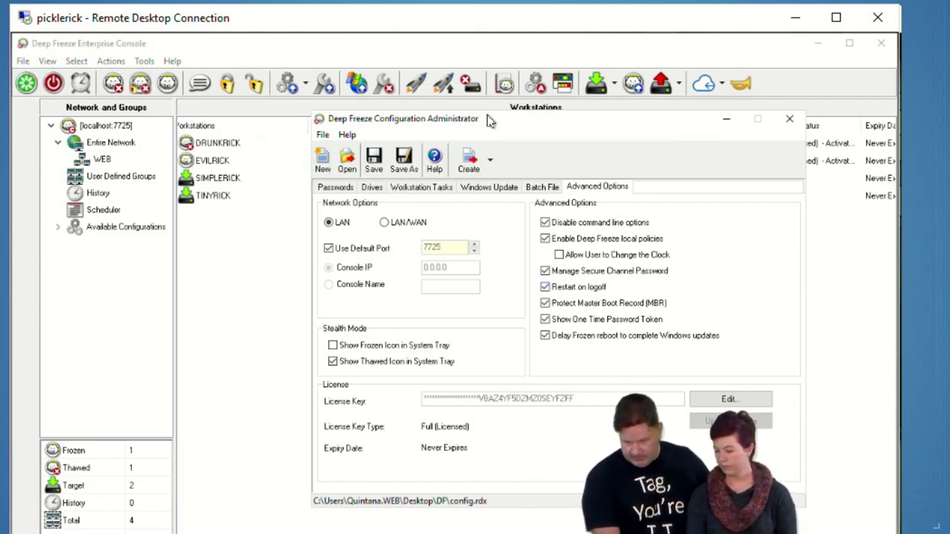
drag(490, 119, 386, 113)
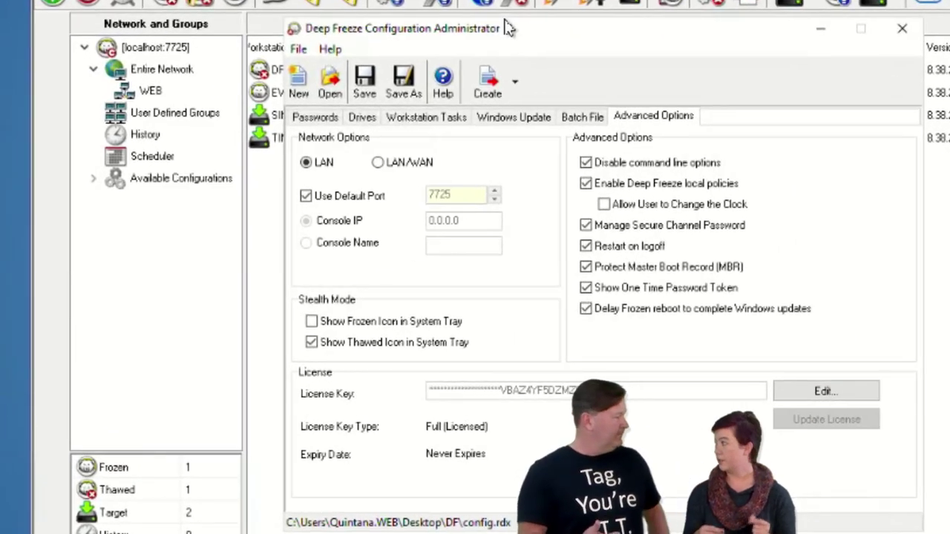
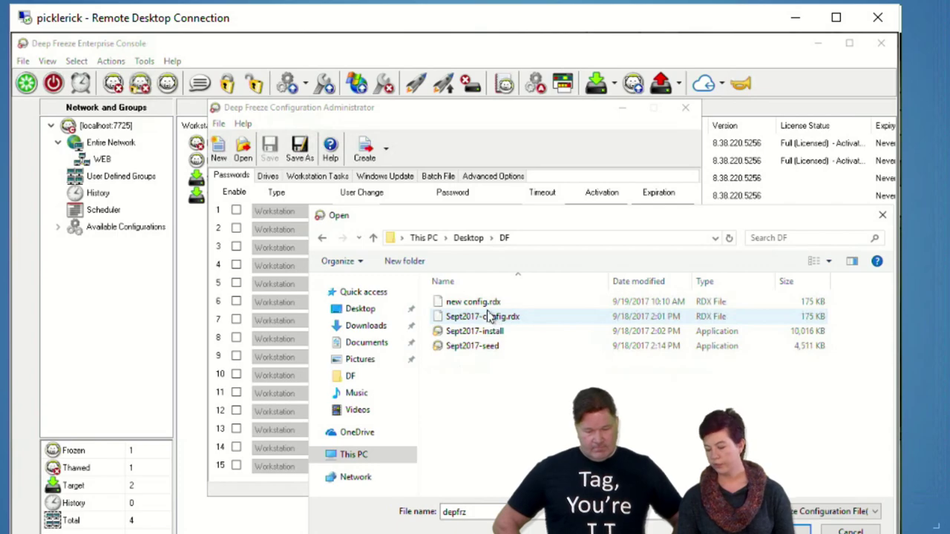
Step: Open new config.rdx and create a workstation install program from it named "webcast install file" in the DF folder on the desktop
double_click(486, 303)
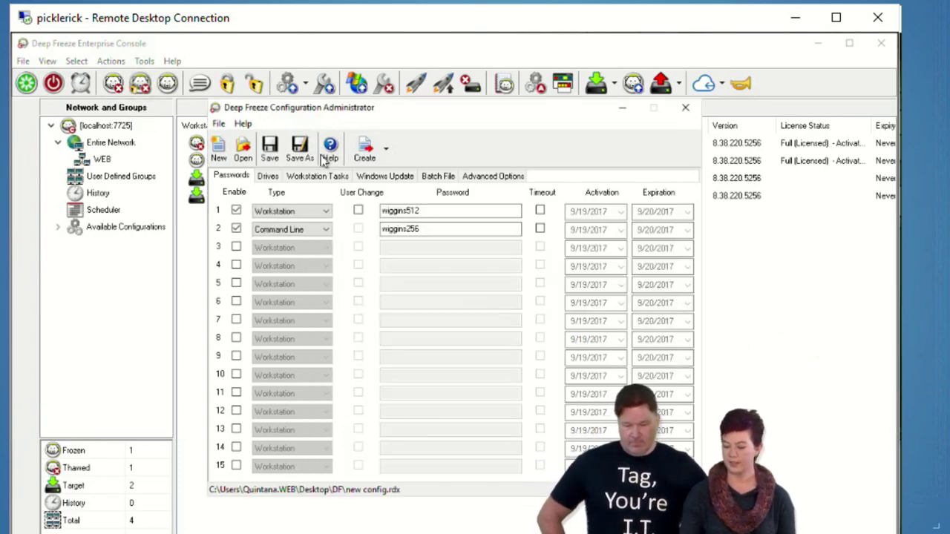
click(386, 150)
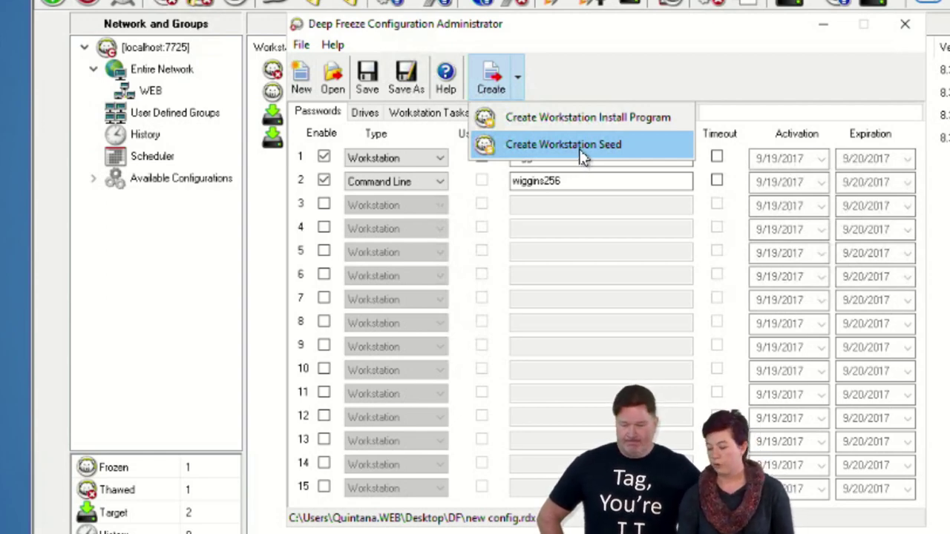
click(622, 120)
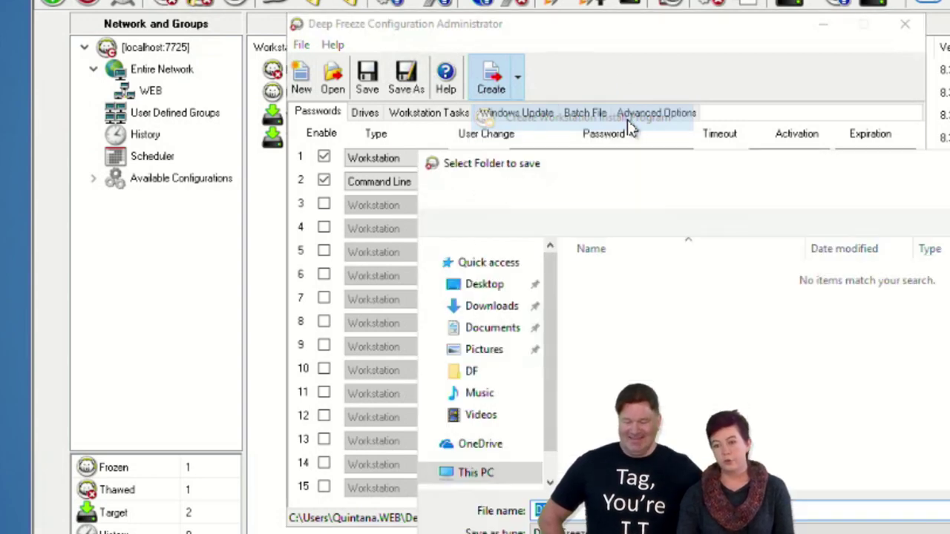
drag(707, 175, 448, 69)
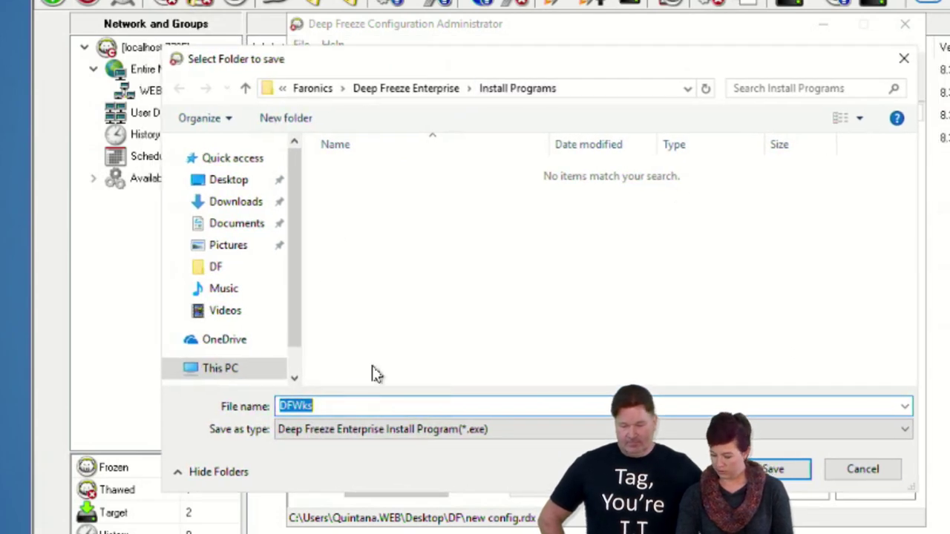
click(245, 179)
double_click(330, 408)
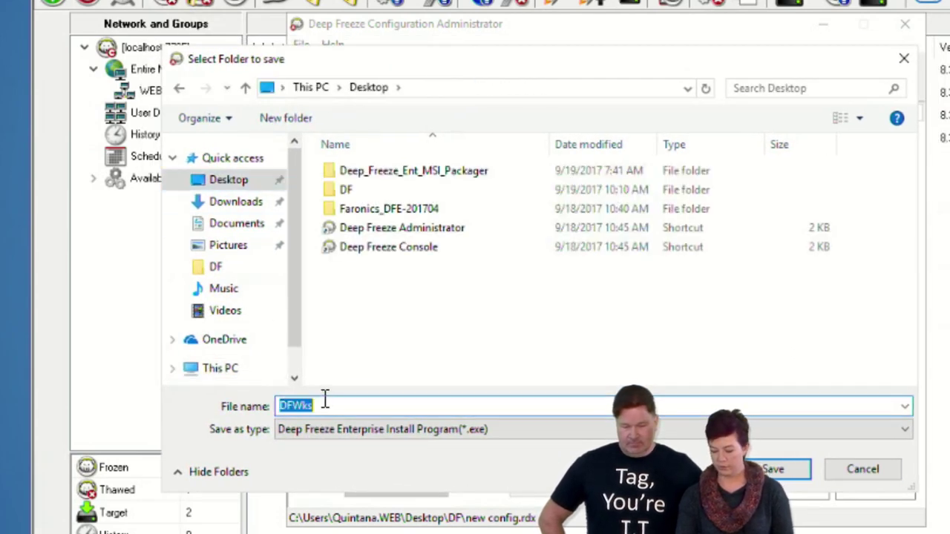
text(webcast install file)
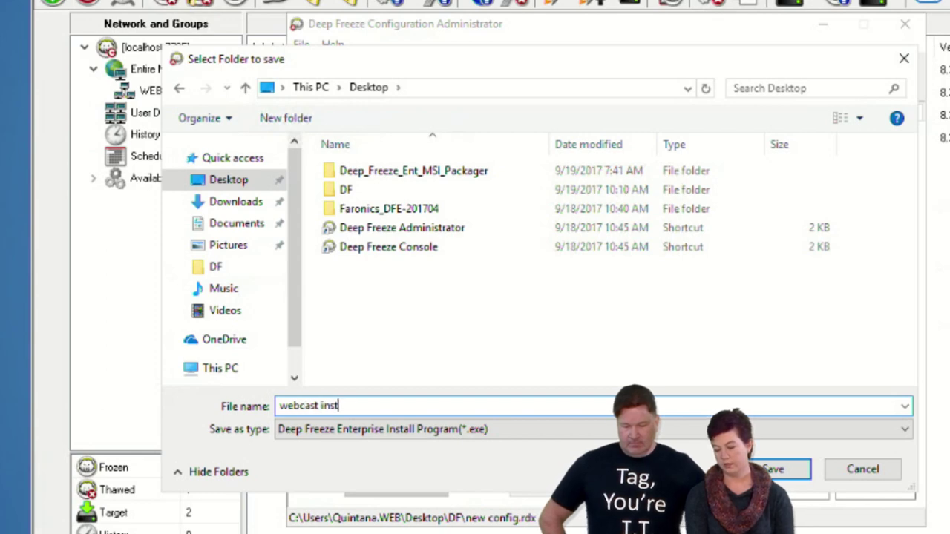
double_click(338, 190)
mouse_move(189, 530)
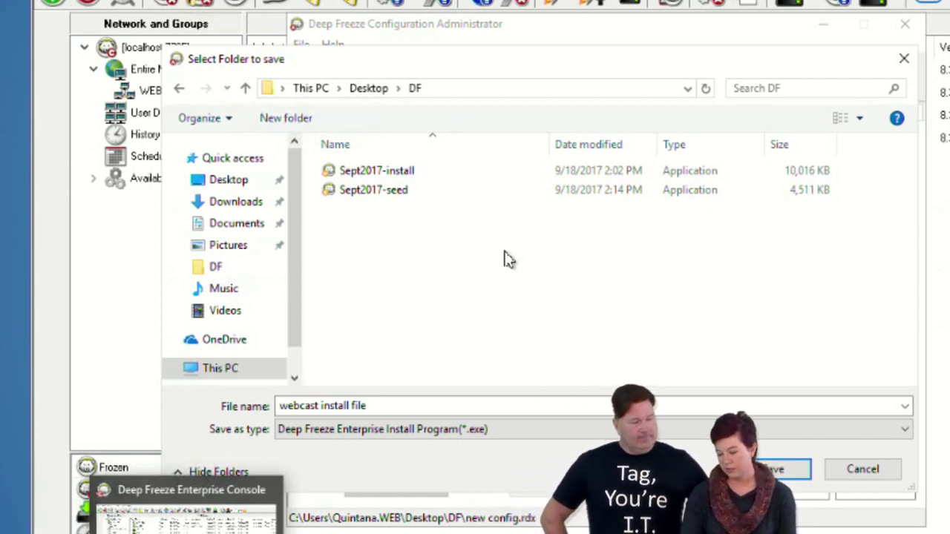
click(790, 469)
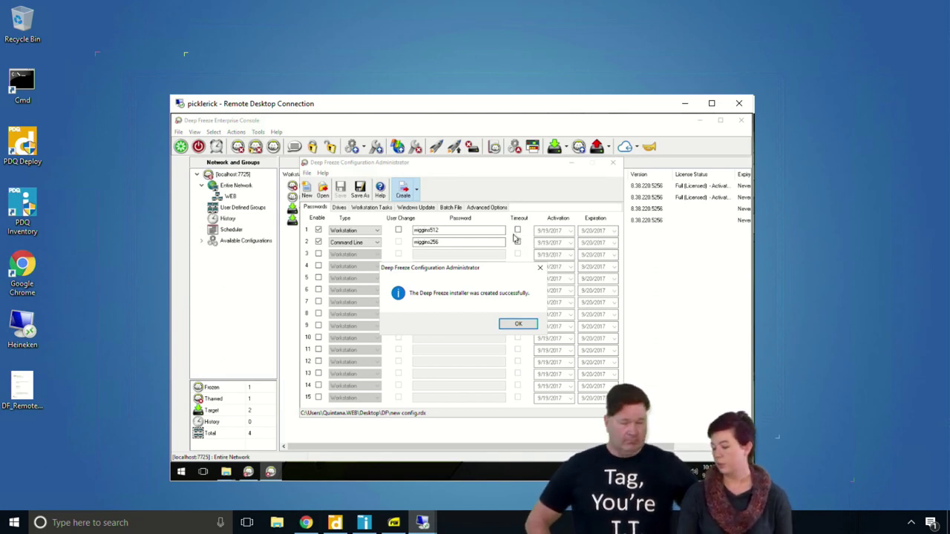
click(514, 327)
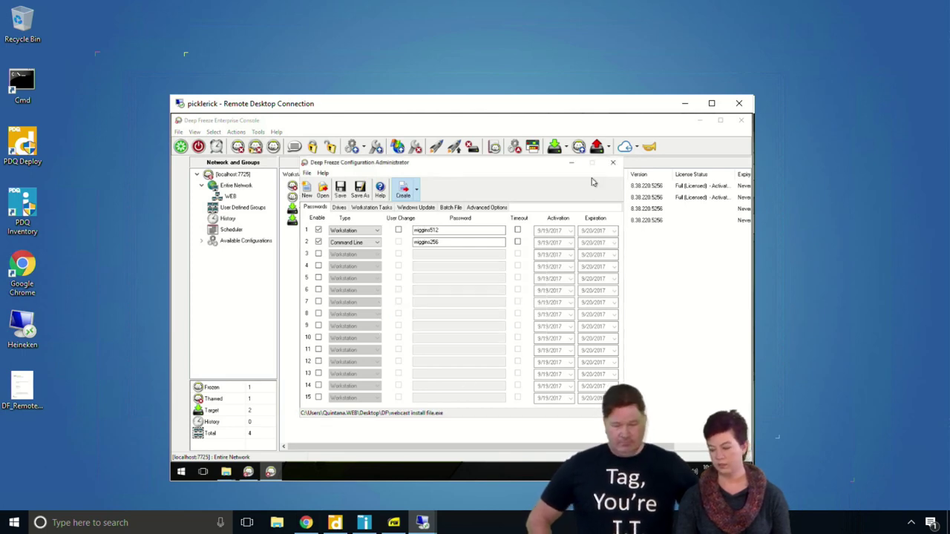
Step: Install Deep Freeze on the TINYRICK workstation from the Enterprise Console using "webcast install file", and check its status in the workstation list
click(571, 164)
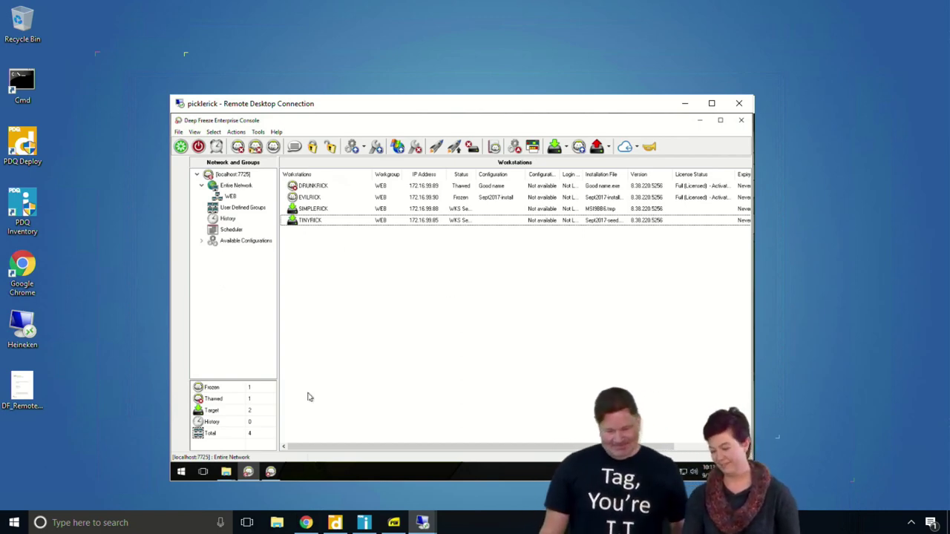
click(322, 209)
click(315, 220)
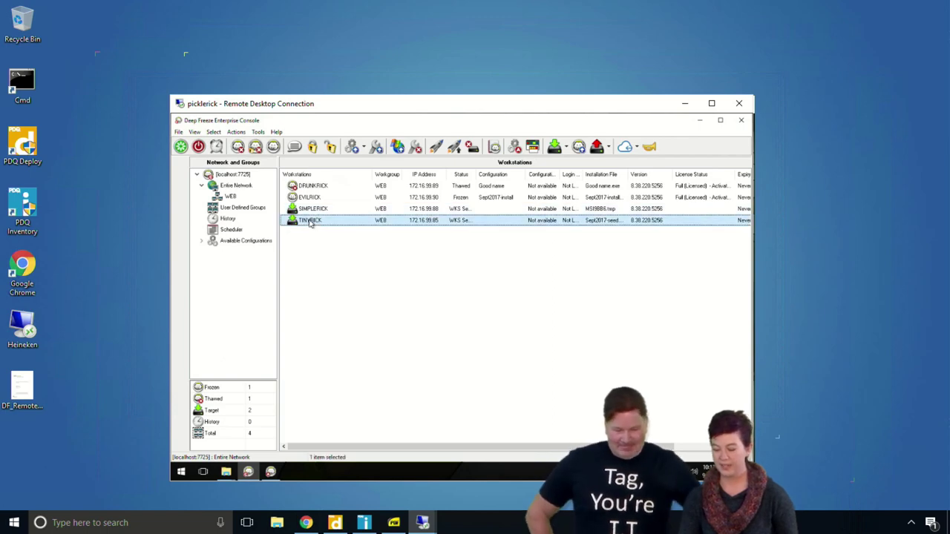
right_click(315, 221)
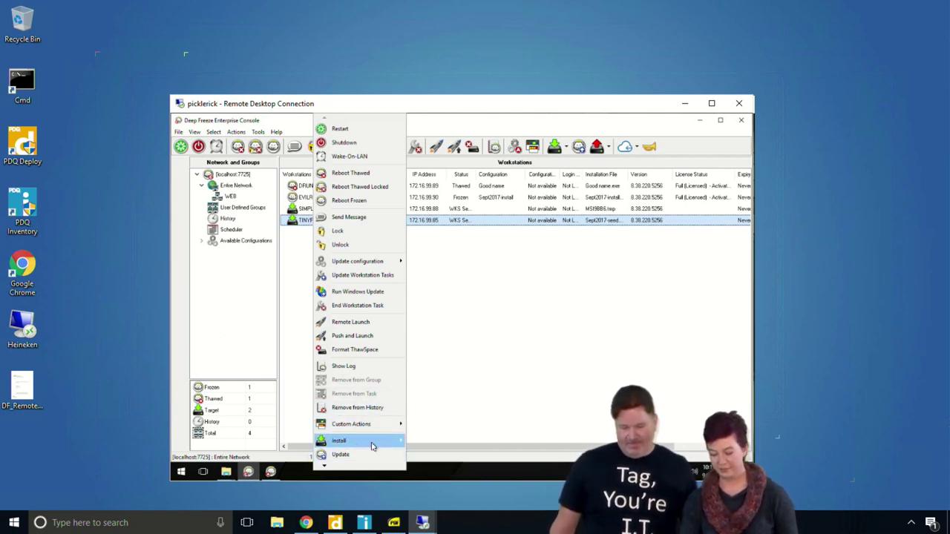
mouse_move(377, 444)
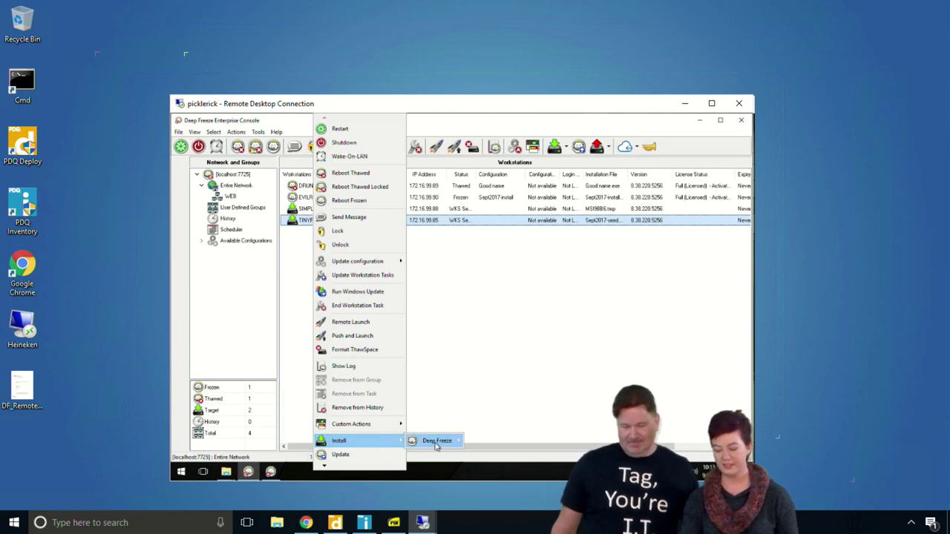
mouse_move(436, 445)
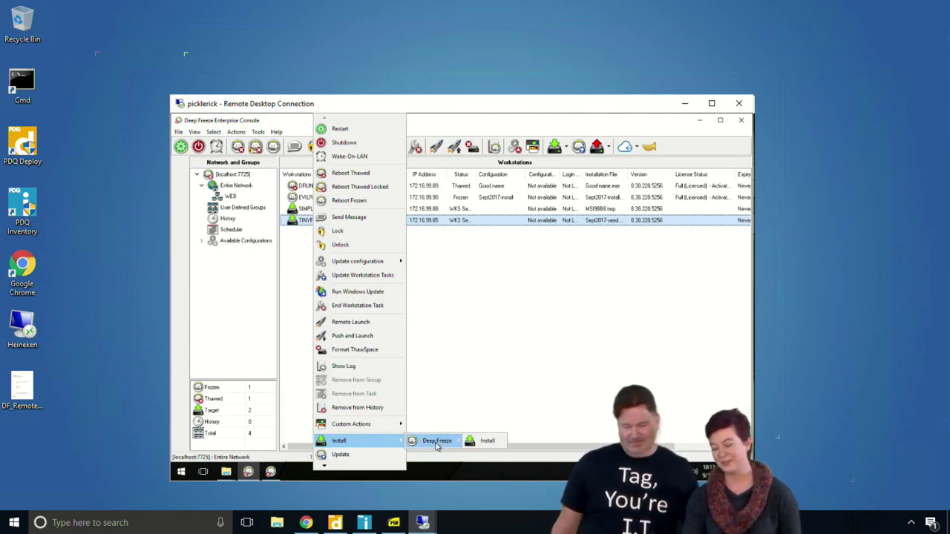
click(484, 441)
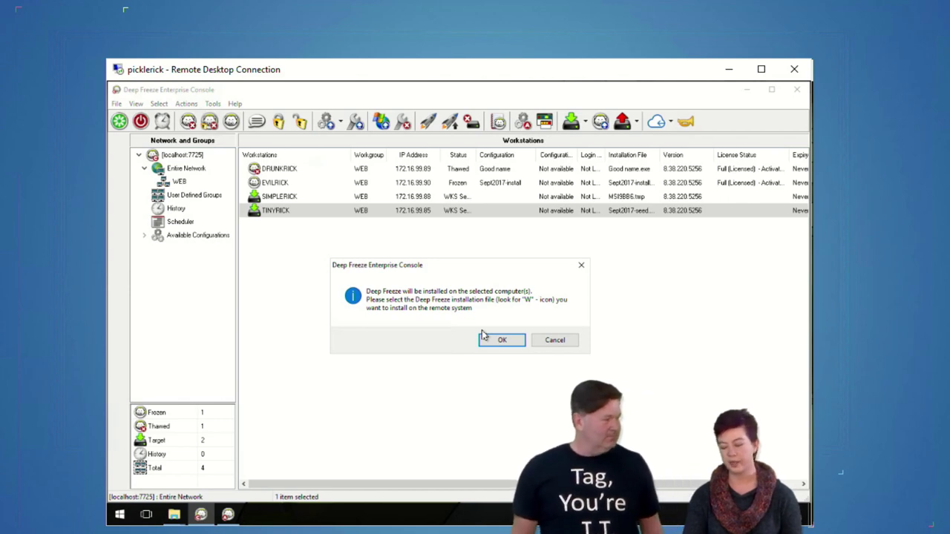
click(504, 343)
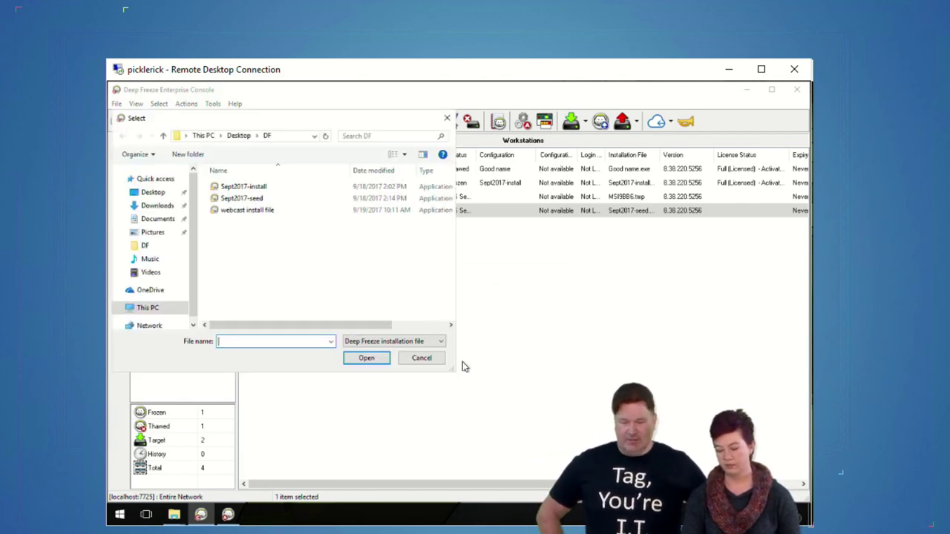
click(237, 211)
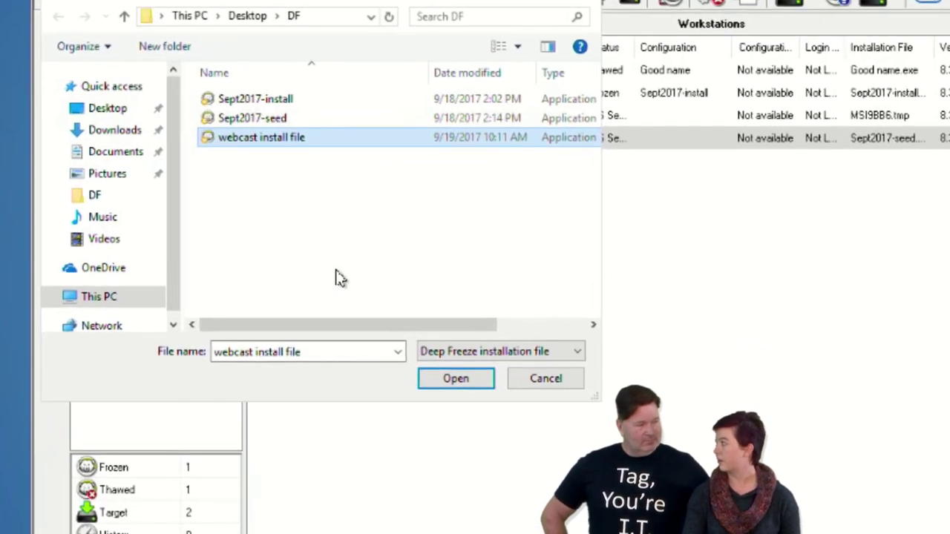
click(456, 384)
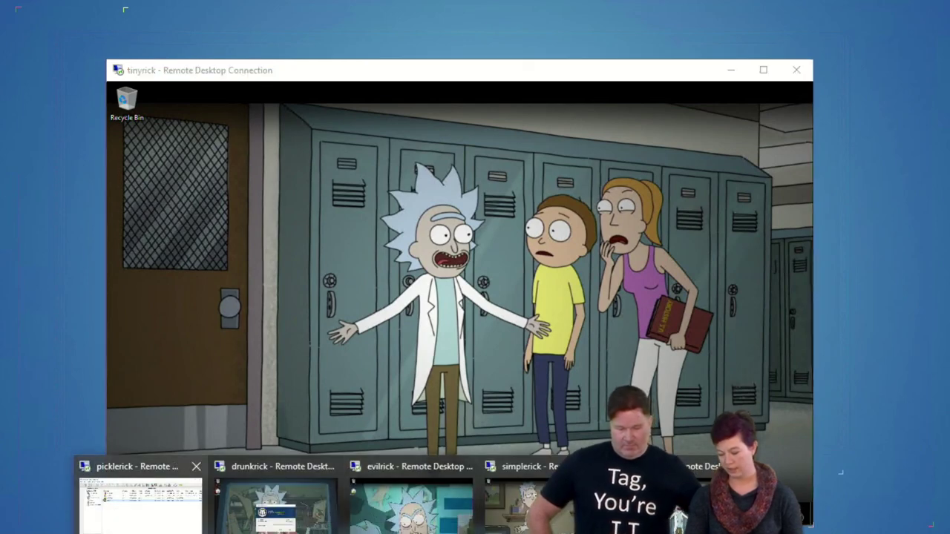
click(188, 529)
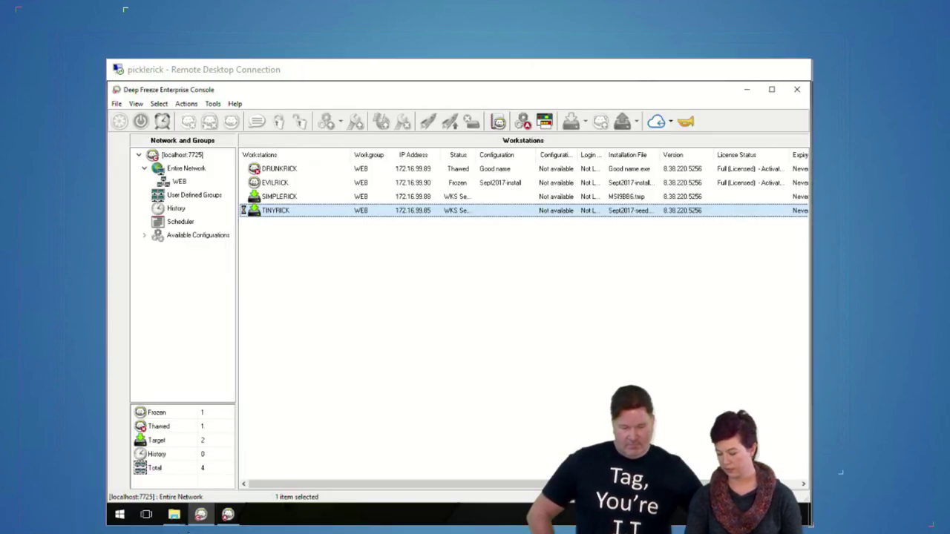
click(368, 299)
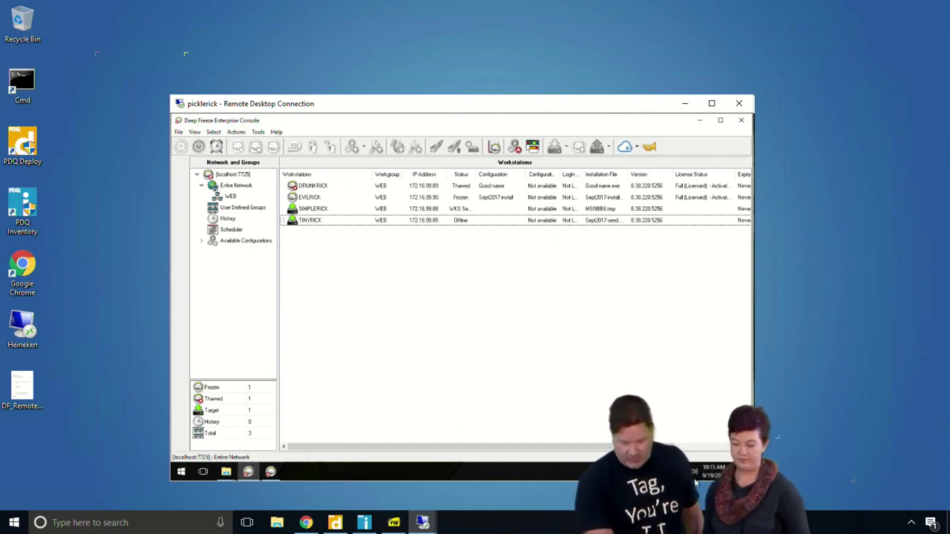
Step: Switch to PDQ Inventory and view the DEEP FREEZE collection with its DF - Frozen and DF - SEED subcollections
click(366, 525)
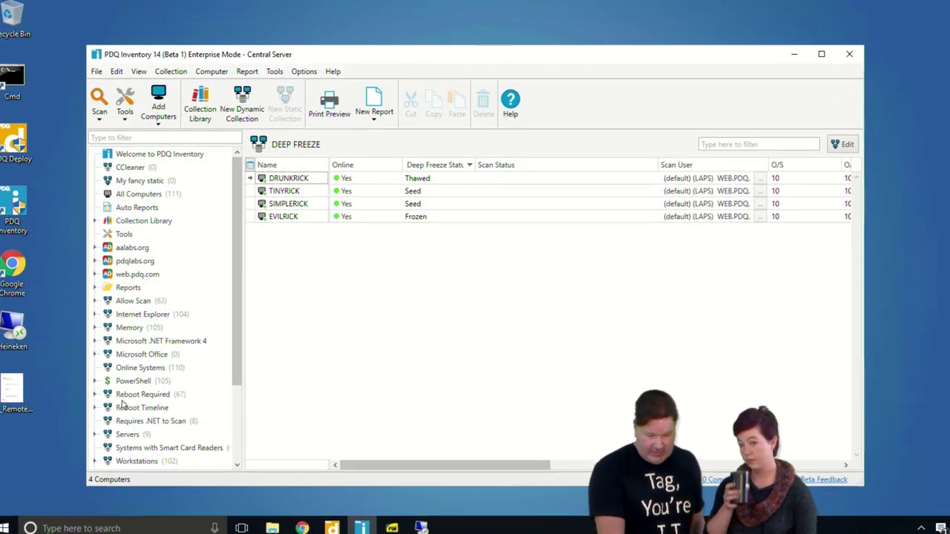
scroll(125, 403, down, 5)
scroll(141, 371, up, 5)
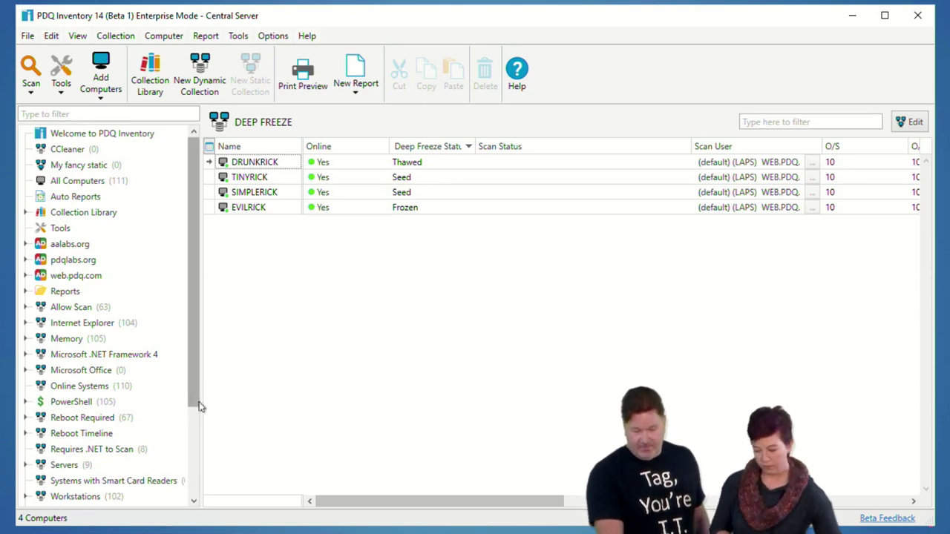
scroll(199, 406, down, 2)
double_click(78, 476)
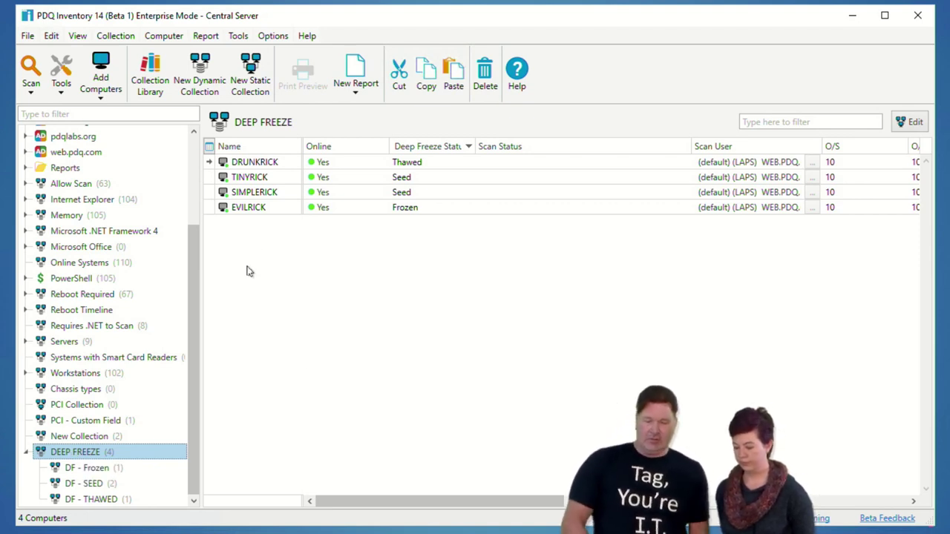
click(87, 469)
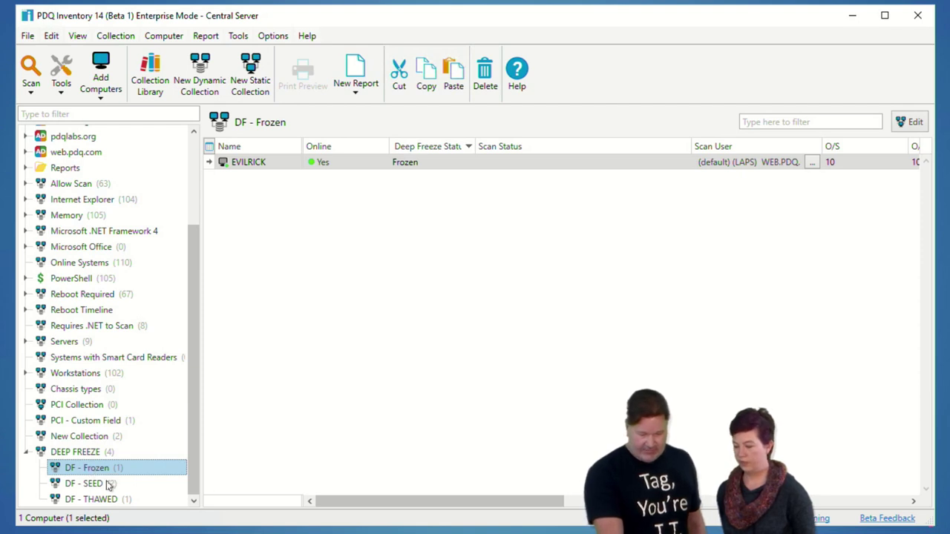
click(94, 485)
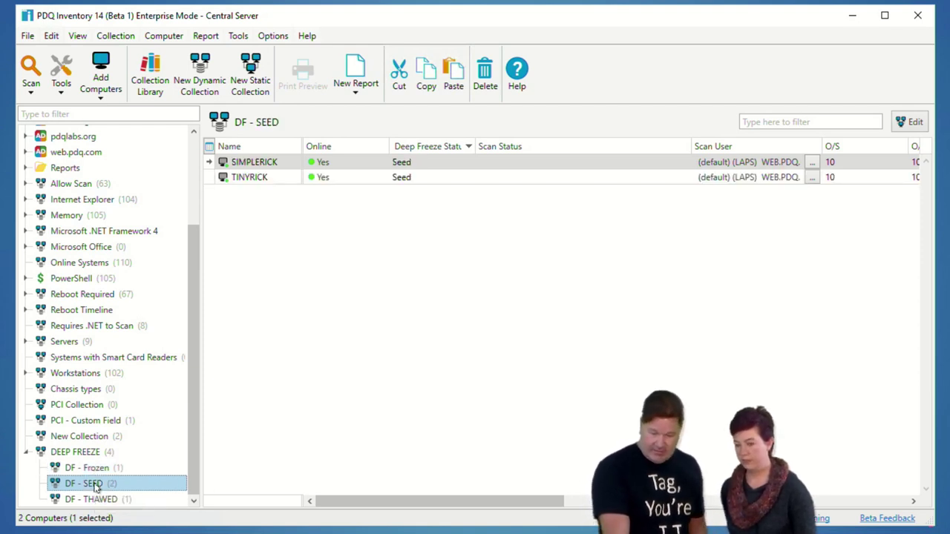
Step: Examine the filter definition of the DF - SEED dynamic collection, close it, and switch to PDQ Deploy
double_click(98, 485)
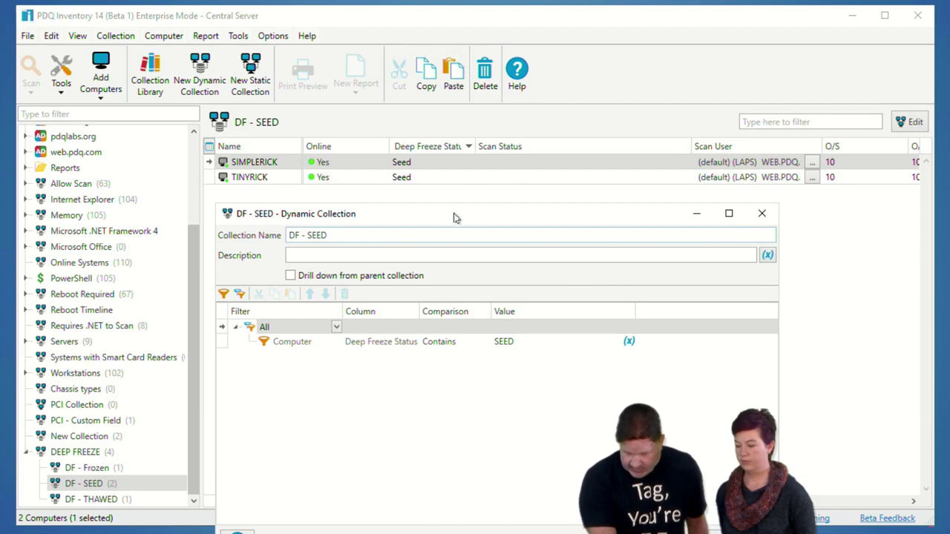
drag(456, 217, 414, 112)
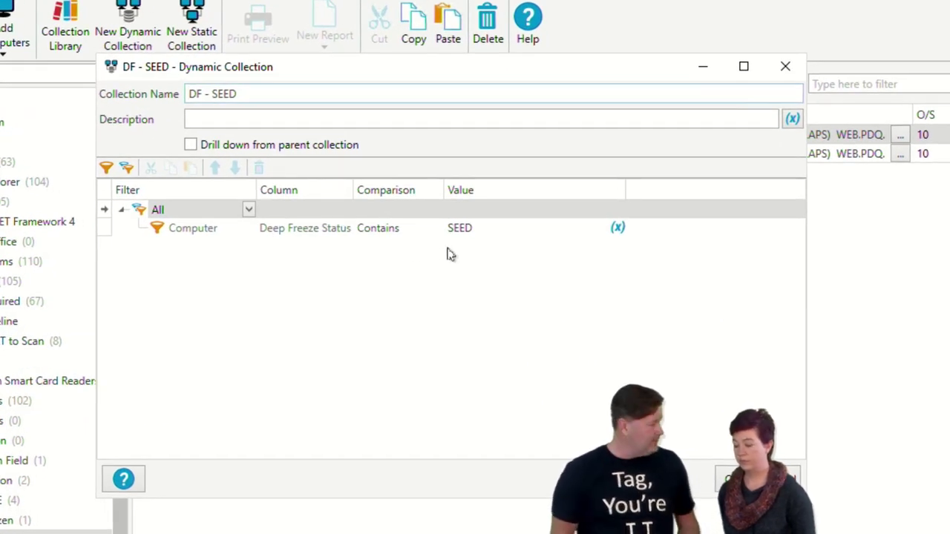
click(786, 66)
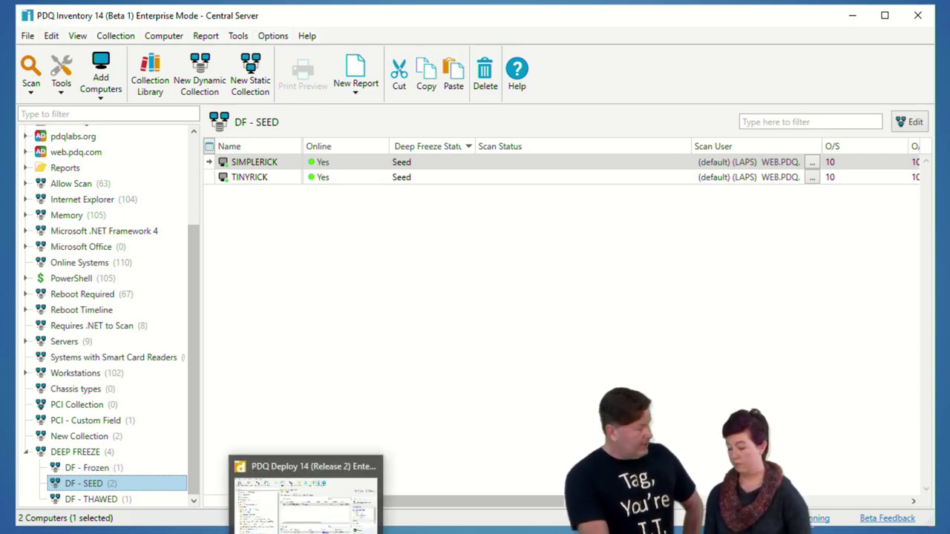
click(331, 527)
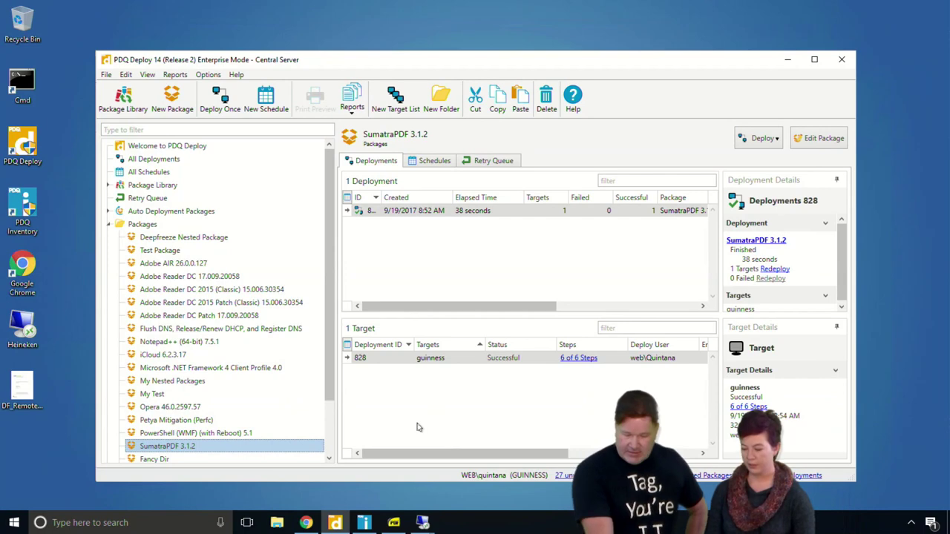
Step: Open Deepfreeze Nested Package and display its first step, Boot Computer in Thawed State (64bit)
click(186, 237)
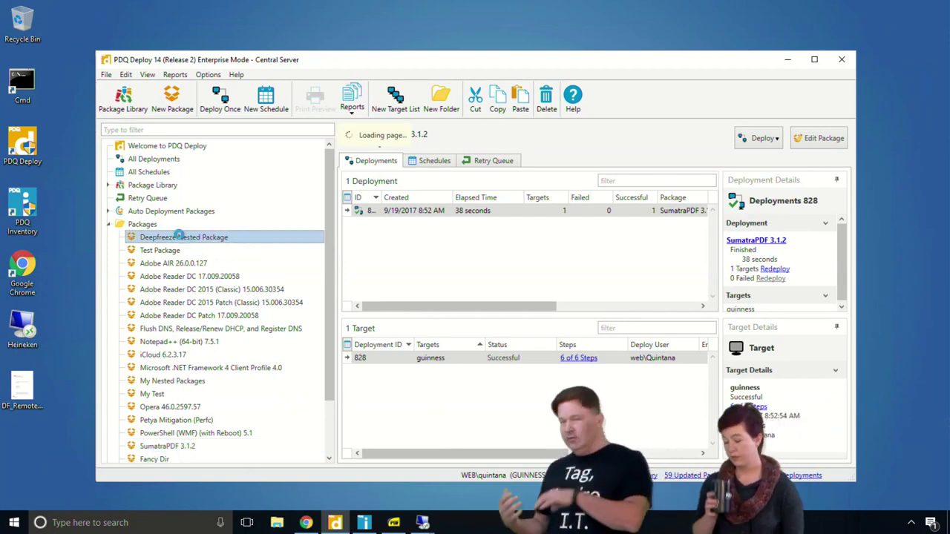
double_click(179, 236)
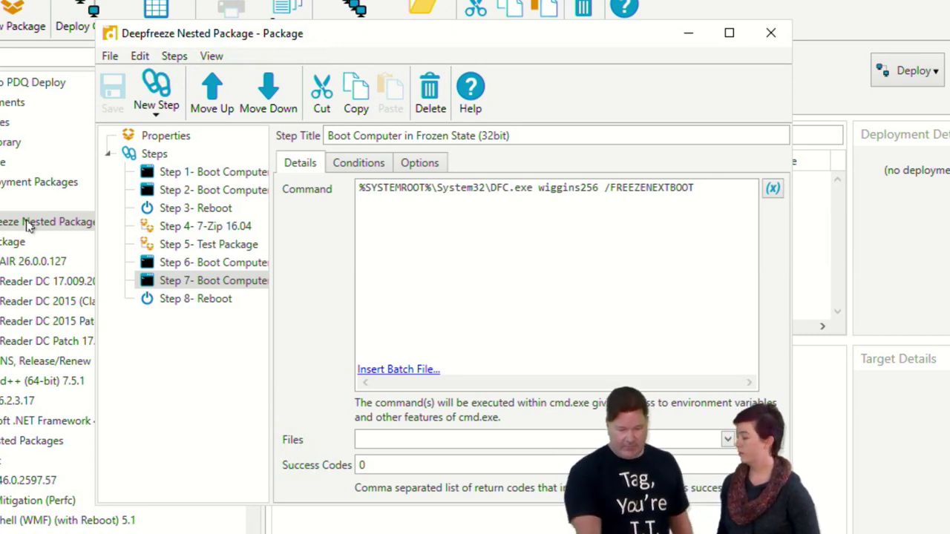
click(207, 178)
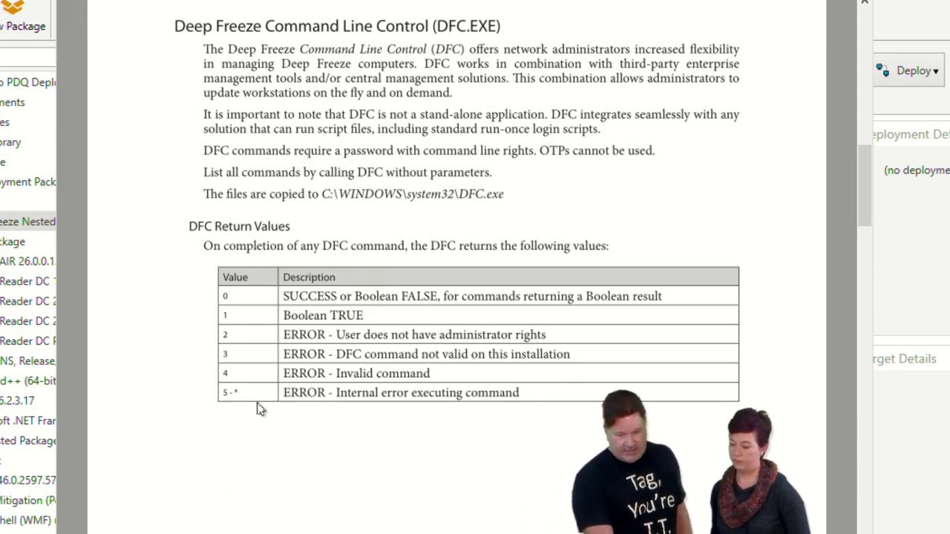
Step: Examine the DFC return values and the DFC command line syntax in the Deep Freeze guide, and close the guide
scroll(293, 382, down, 3)
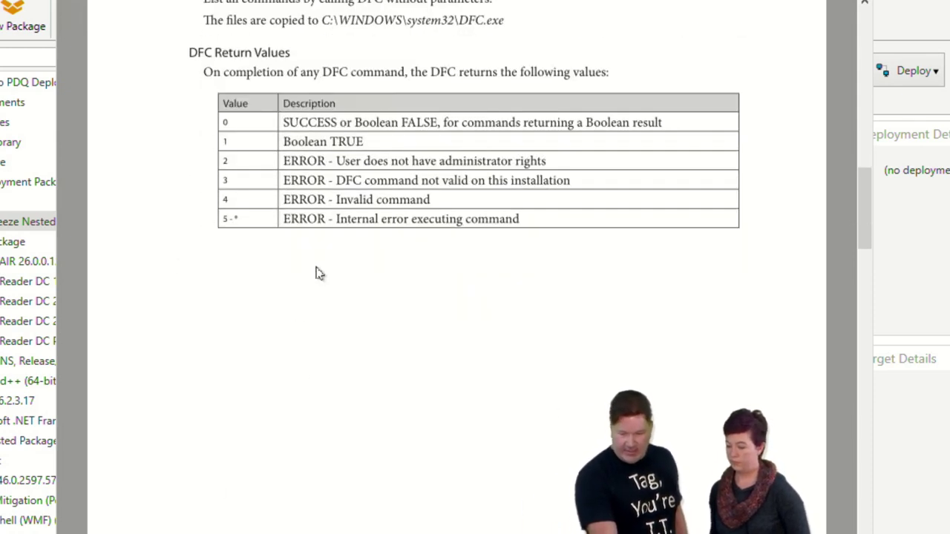
scroll(320, 270, down, 10)
scroll(324, 260, down, 3)
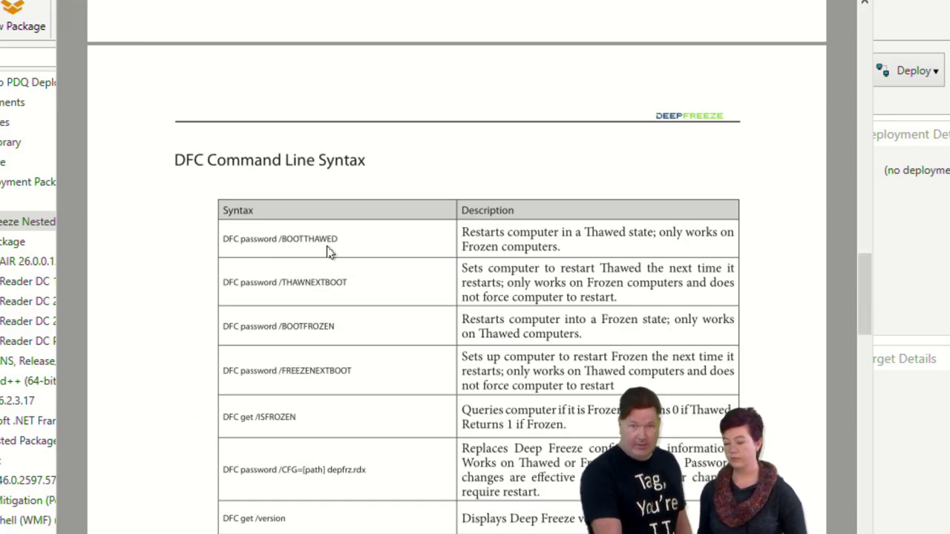
scroll(379, 266, down, 3)
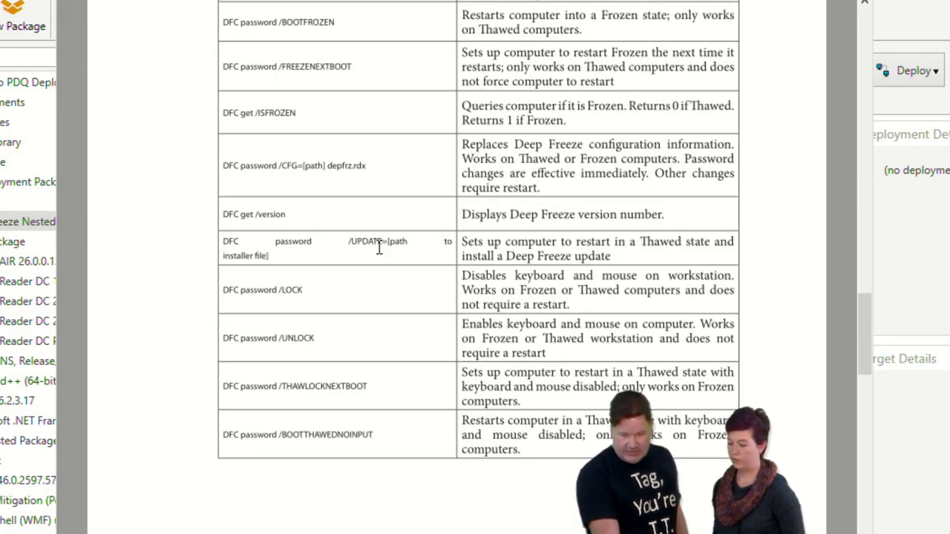
scroll(380, 246, up, 2)
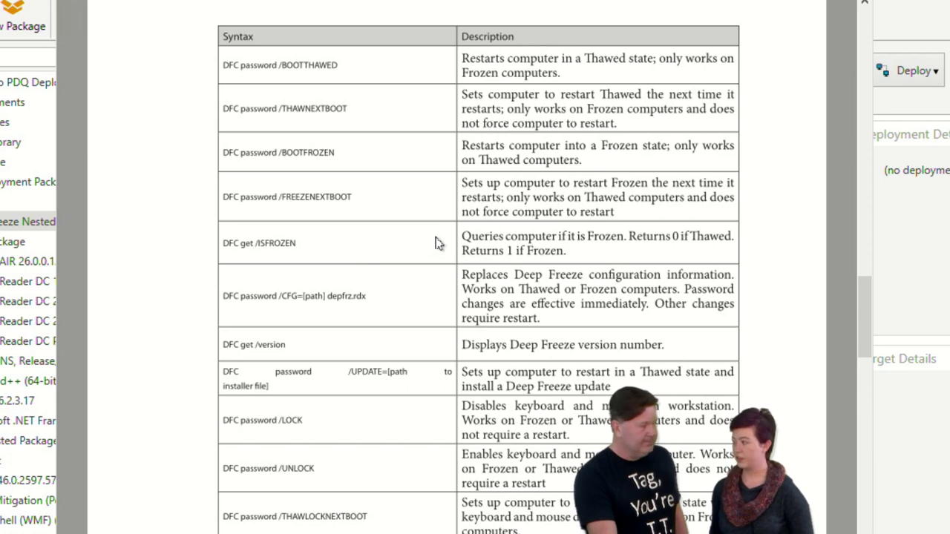
key(alt+F4)
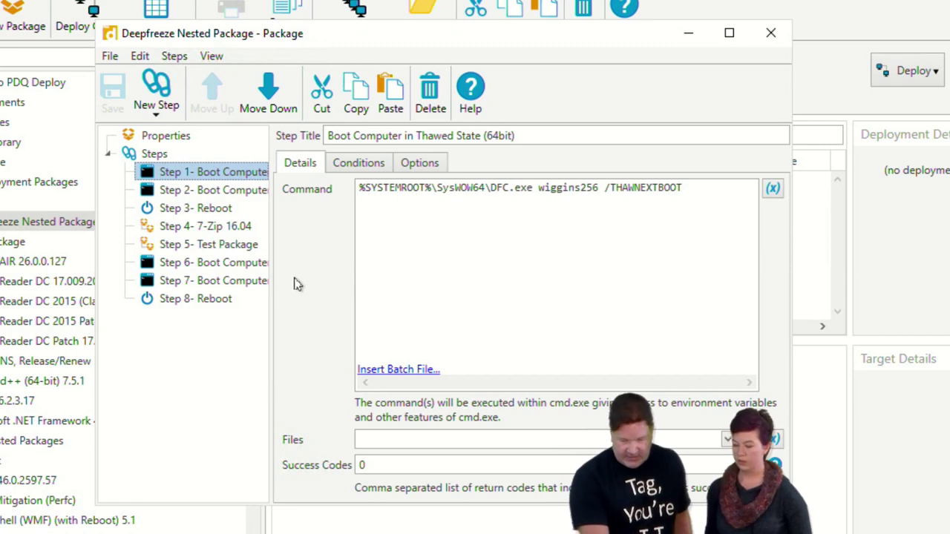
Step: Widen the package window and its step list, and examine the password argument in Step 1's /THAWNEXTBOOT command
drag(270, 288, 411, 294)
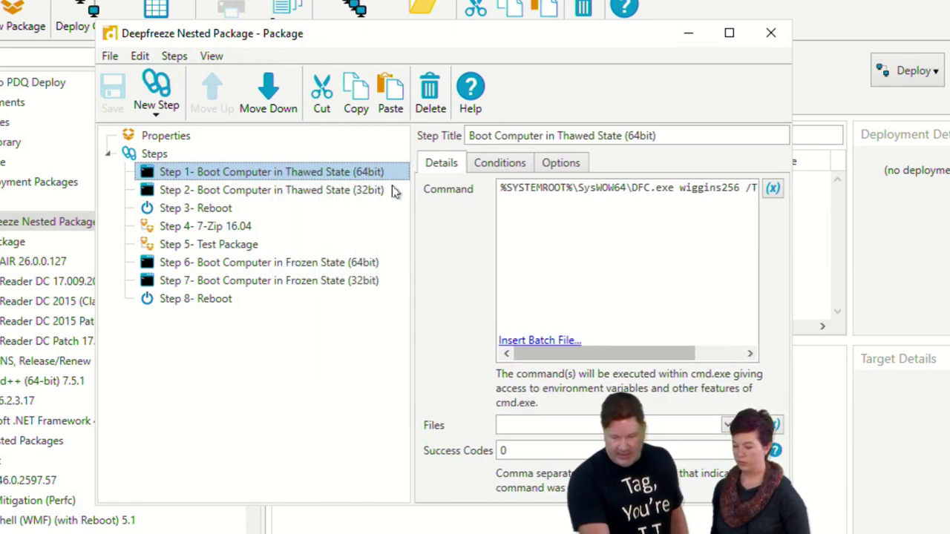
drag(790, 265, 906, 265)
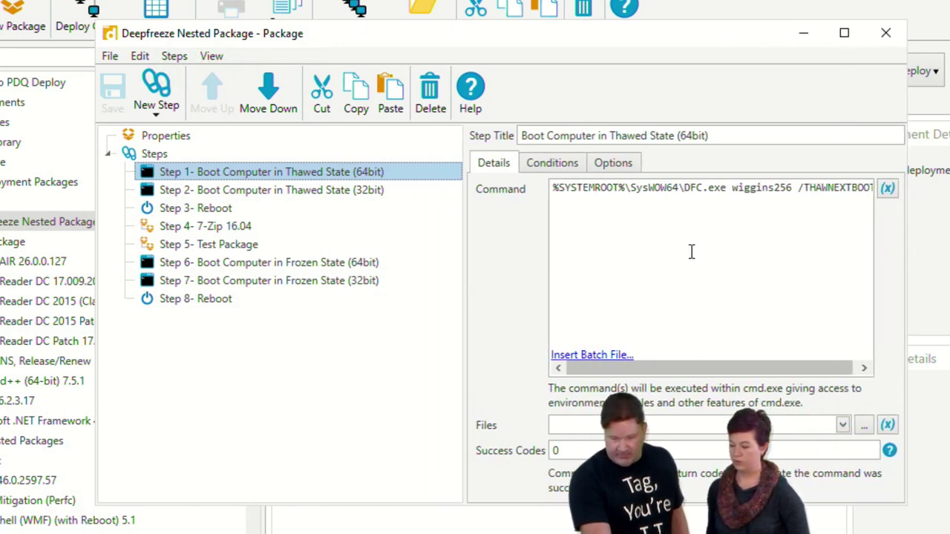
click(467, 235)
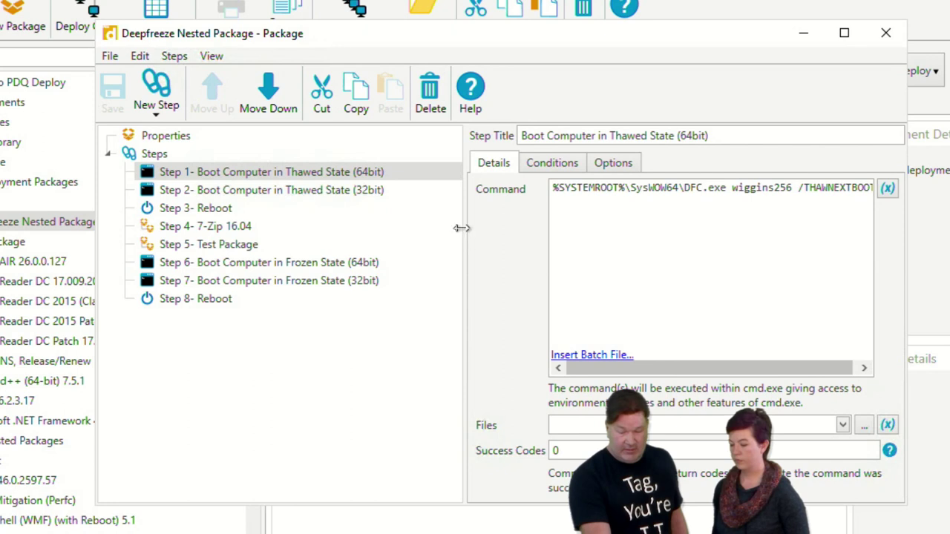
click(444, 225)
drag(461, 225, 379, 210)
click(325, 175)
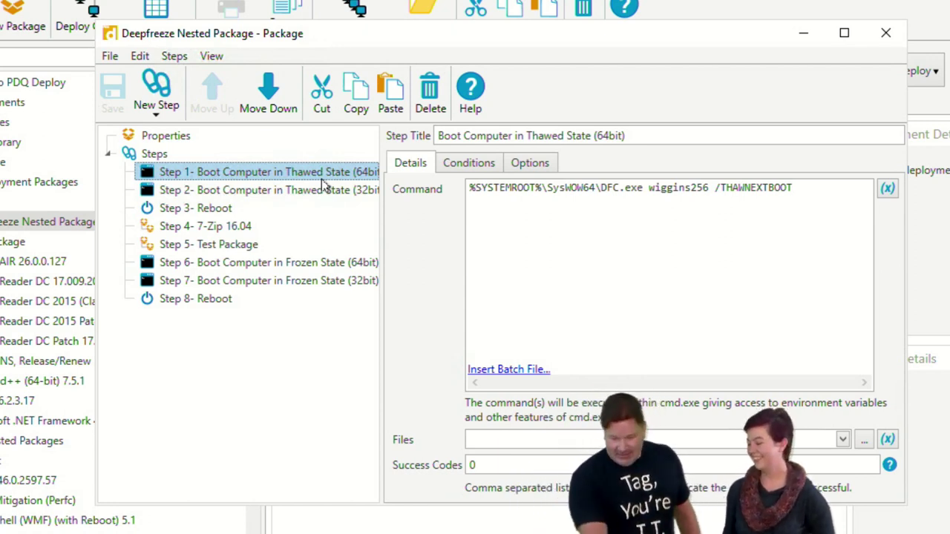
drag(649, 187, 707, 188)
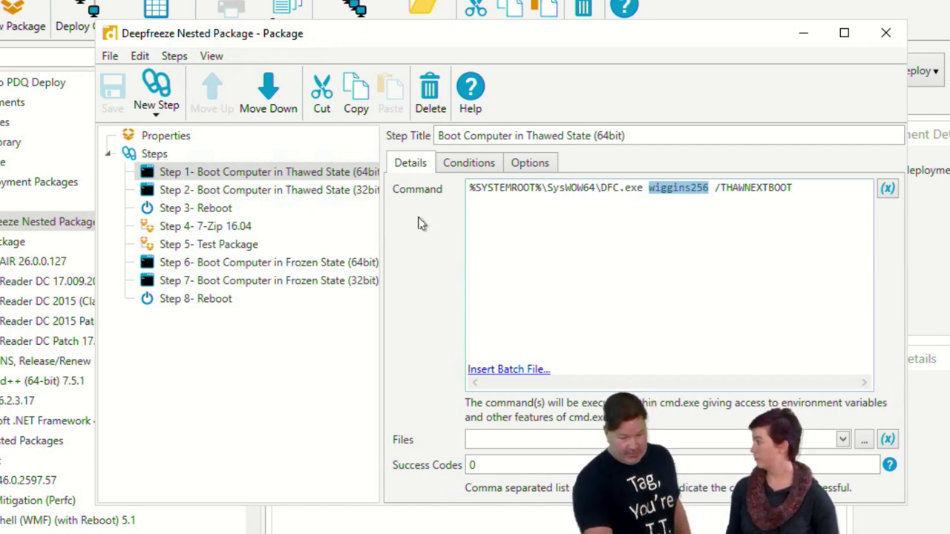
Step: Review the Step 3 reboot and the Step 6 Boot Computer in Frozen State (64bit) command, and close the package
click(237, 212)
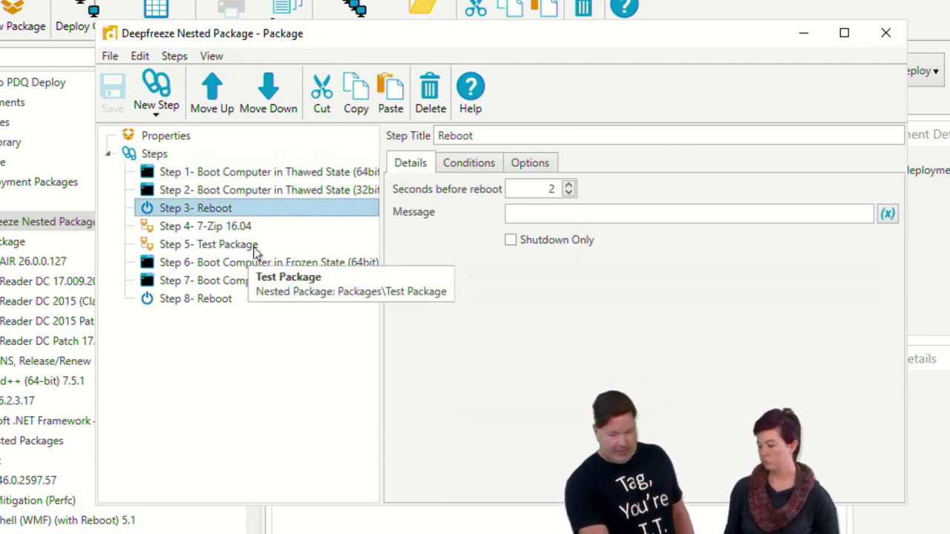
click(232, 265)
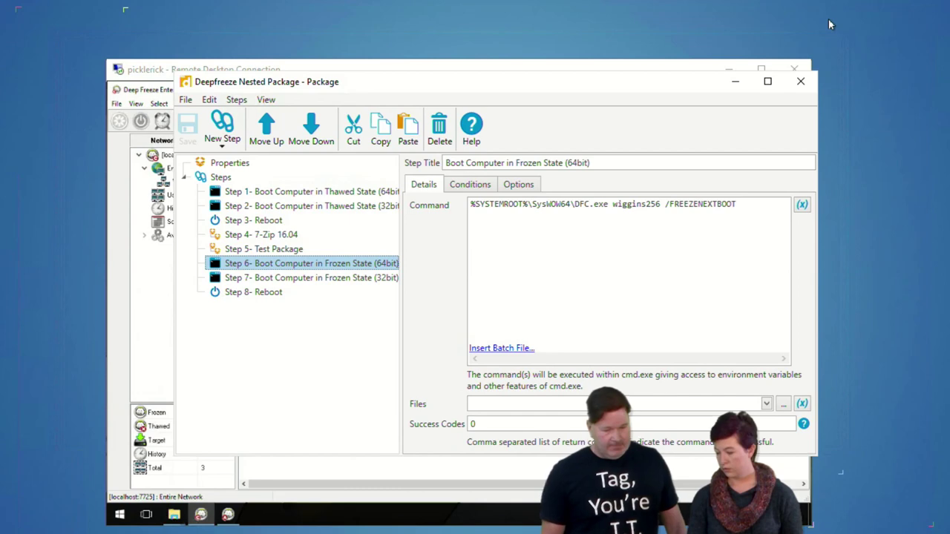
click(800, 82)
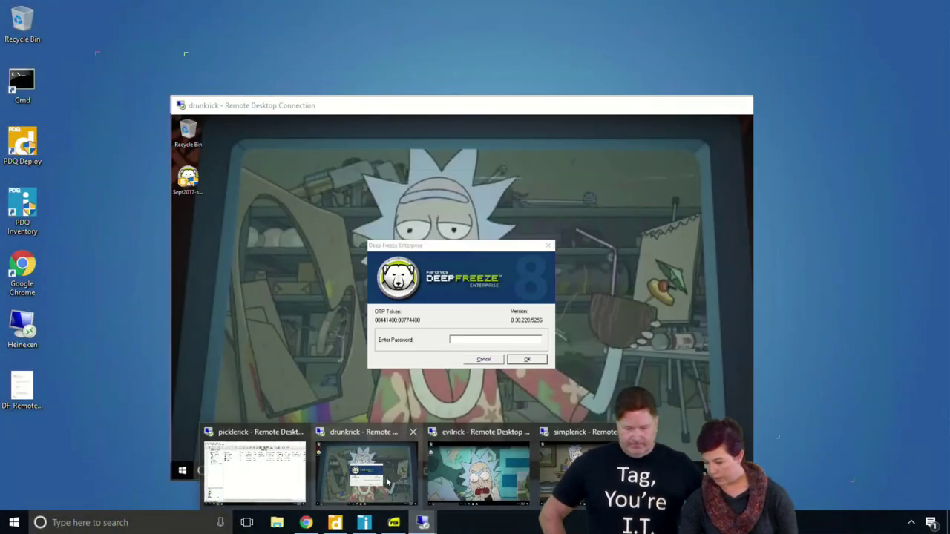
Step: Switch to the drunkrick remote desktop and enter the Deep Freeze password to open the workstation's Deep Freeze settings
click(387, 483)
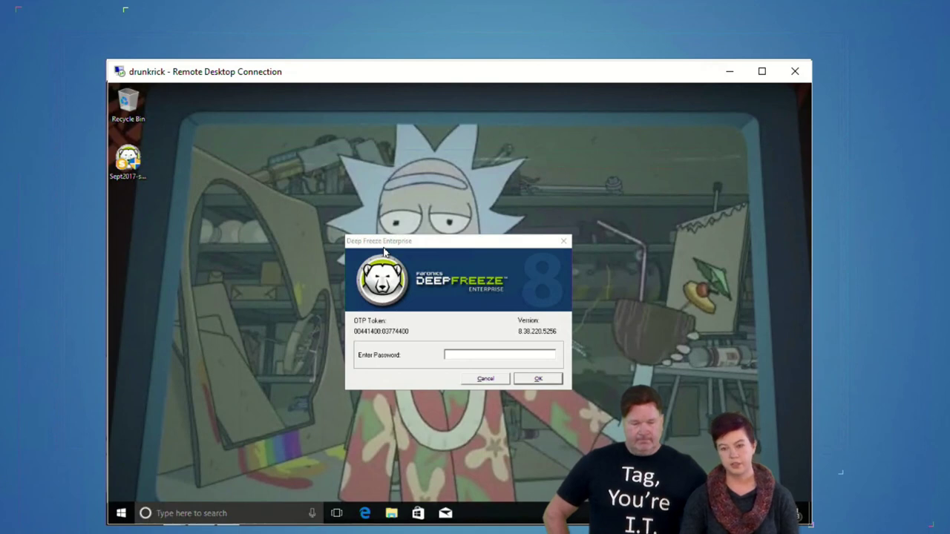
click(383, 247)
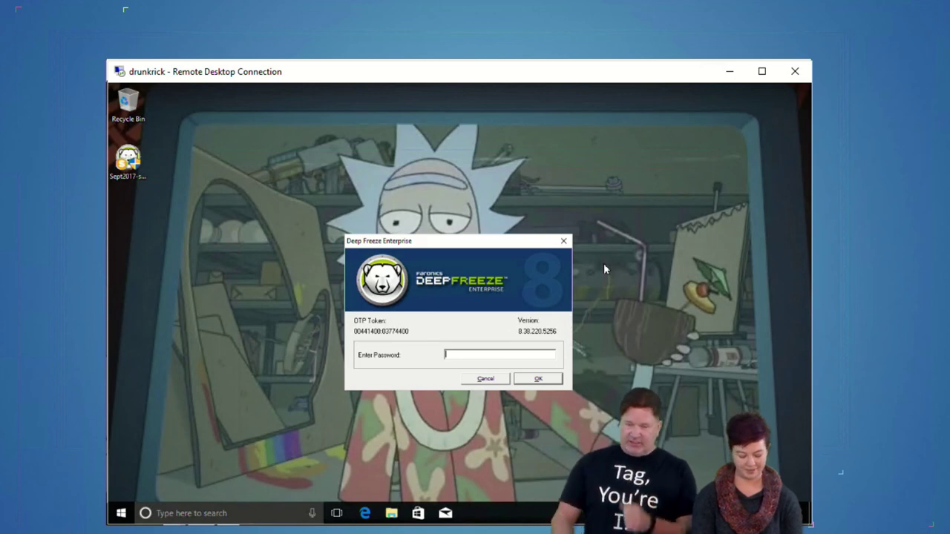
text(***********)
key(Return)
text(**********)
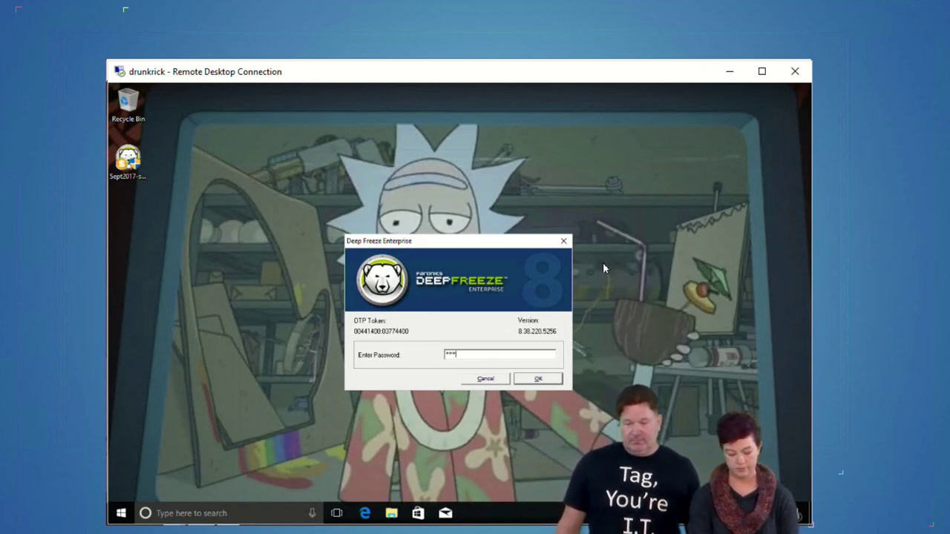
key(Return)
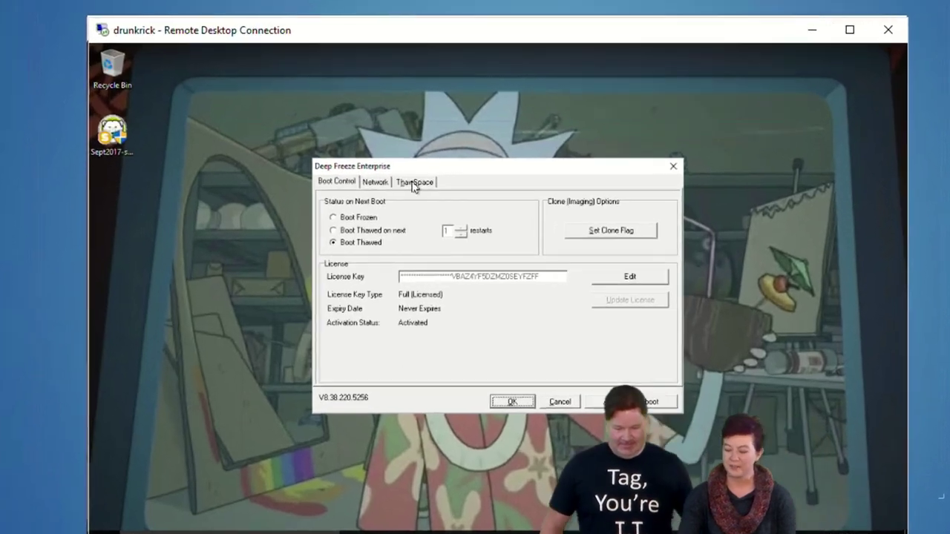
Step: Try the WAN network option with a console IP in drunkrick's Deep Freeze settings, and close the dialog without applying
click(387, 203)
click(445, 126)
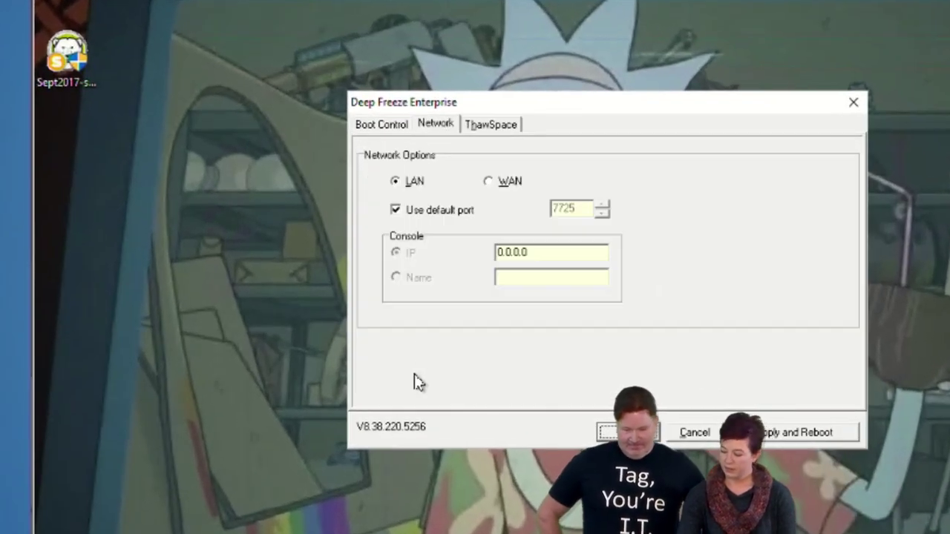
click(499, 184)
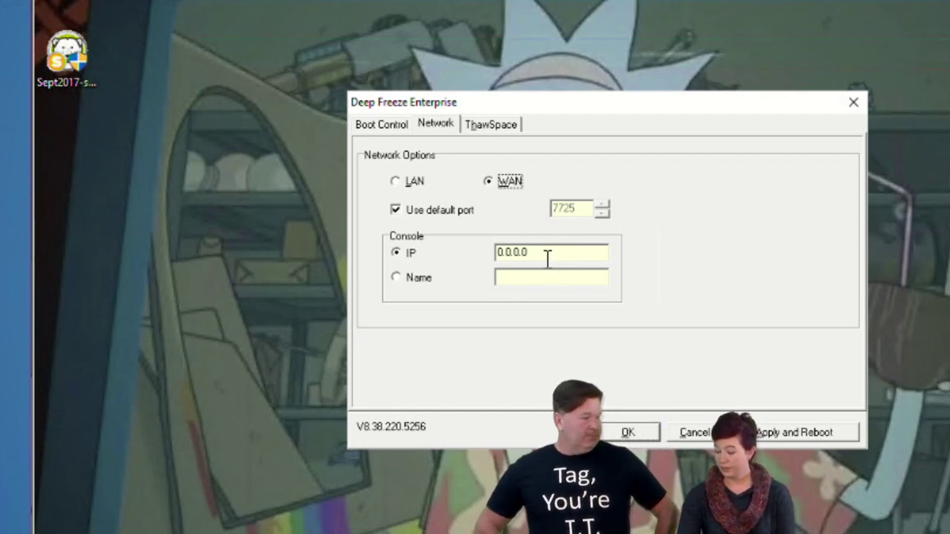
drag(547, 257, 418, 257)
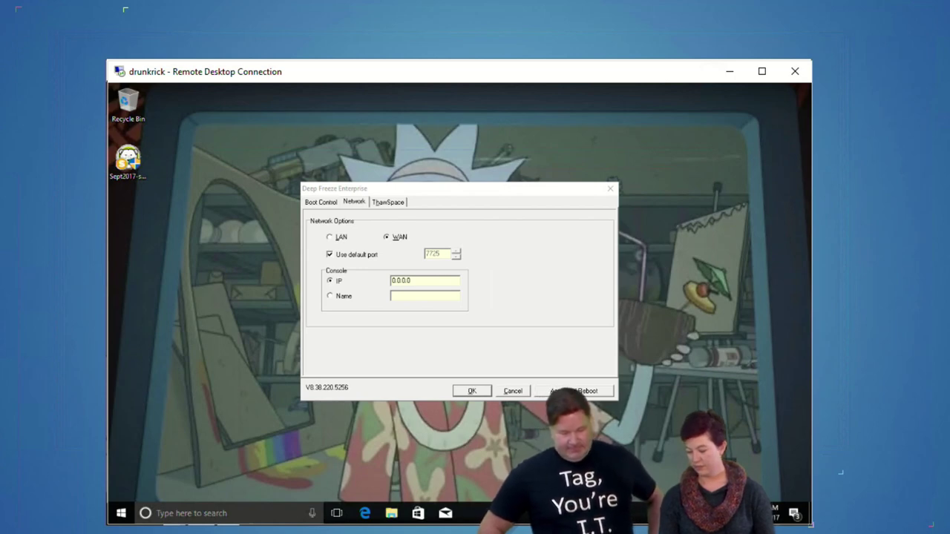
click(610, 188)
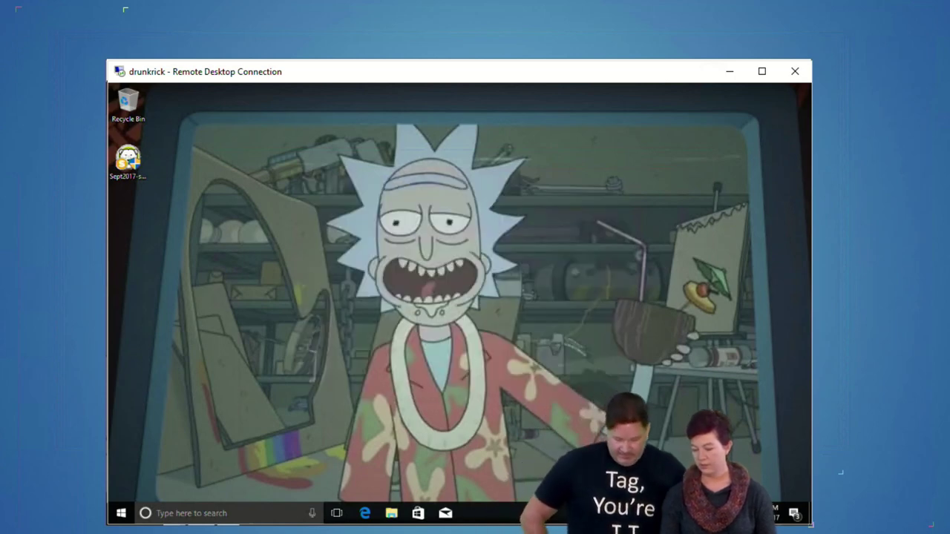
Step: Bring up the Deep Freeze login on drunkrick again and enter the Deep Freeze password to open the boot settings
key(ctrl+alt+shift+F6)
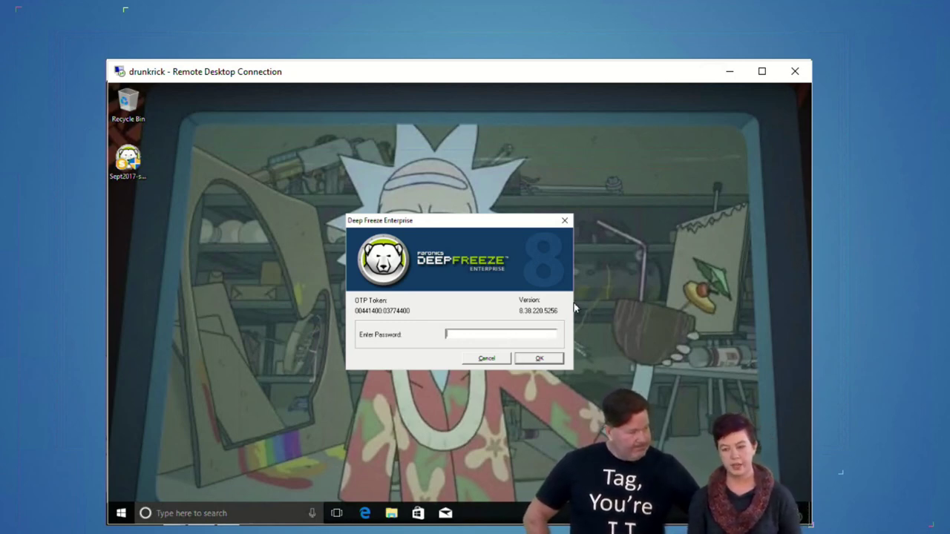
text(*********)
key(BackSpace)
key(BackSpace)
key(BackSpace)
key(BackSpace)
key(BackSpace)
key(BackSpace)
key(BackSpace)
key(BackSpace)
key(BackSpace)
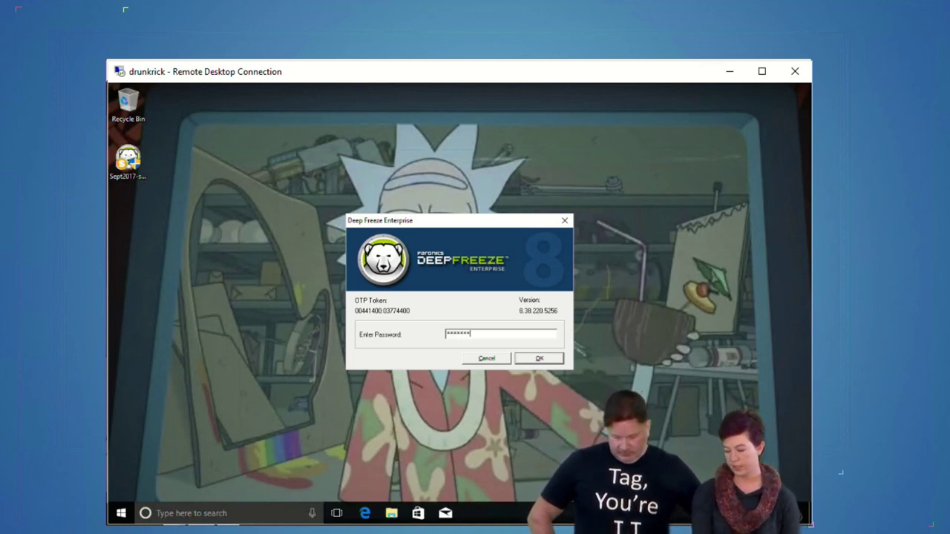
text(*********)
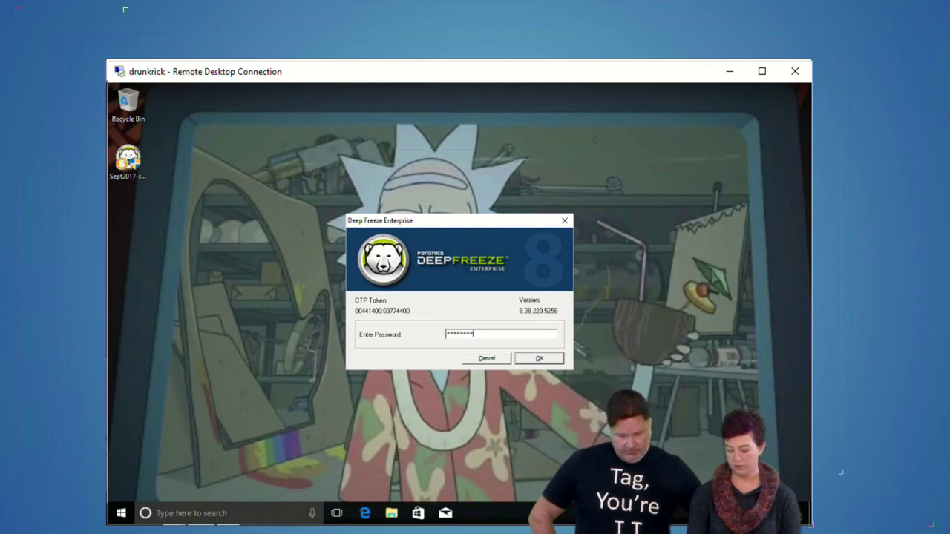
key(Return)
Step: Set drunkrick to Boot Frozen on next boot, apply the change and reboot the workstation
click(336, 233)
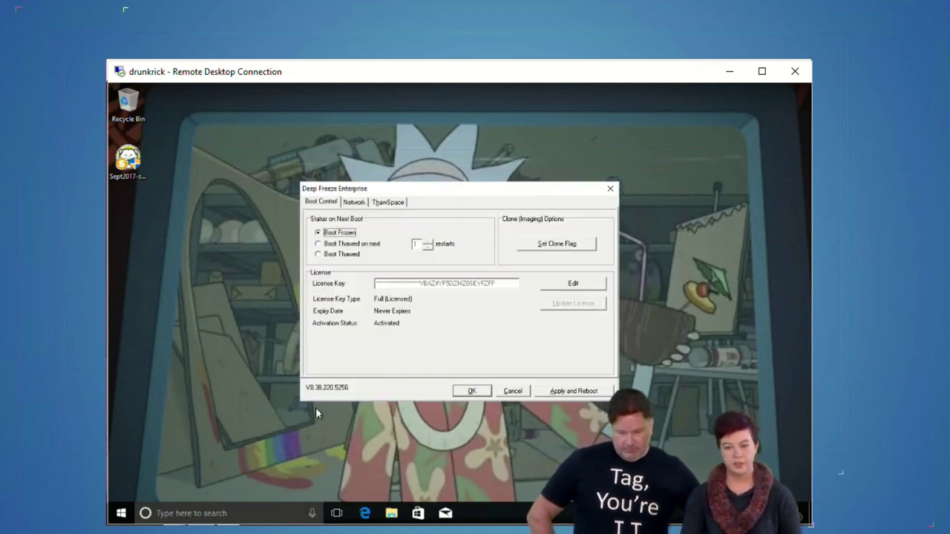
click(556, 391)
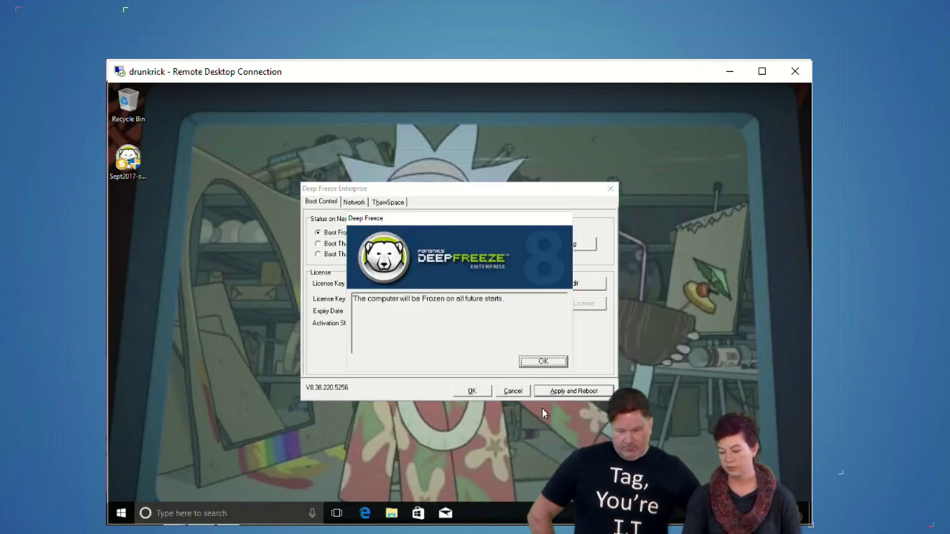
click(543, 363)
click(458, 338)
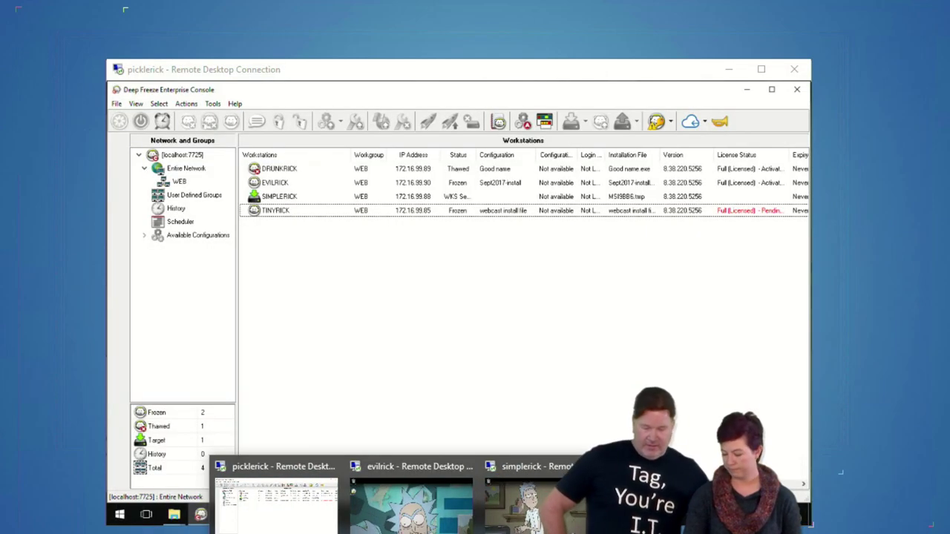
Step: Switch to the picklerick Enterprise Console, check DRUNKRICK's status, and view the actions available for EVILRICK
click(297, 528)
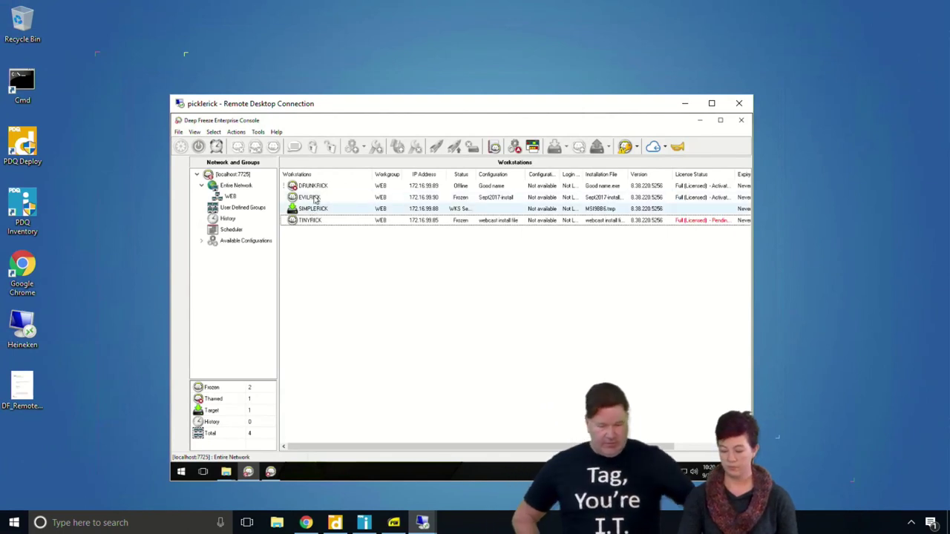
click(312, 187)
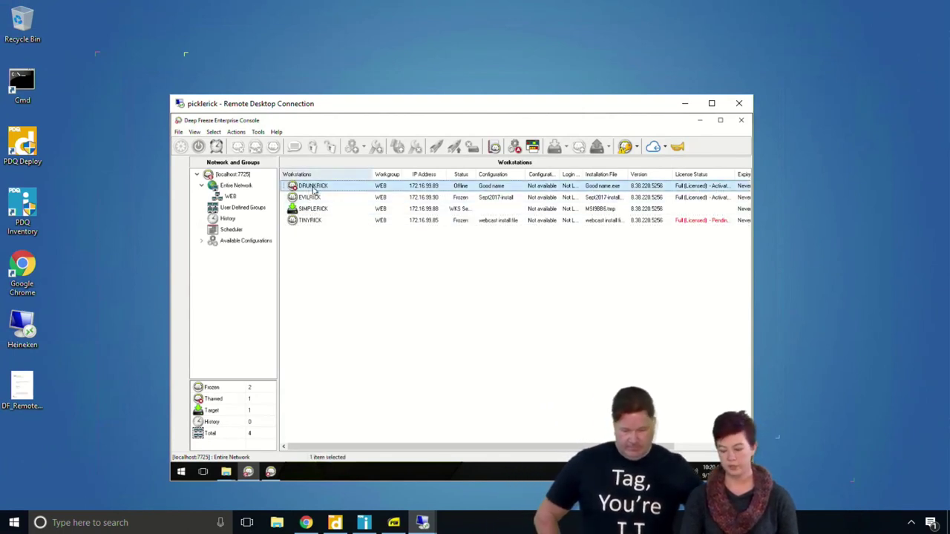
right_click(317, 200)
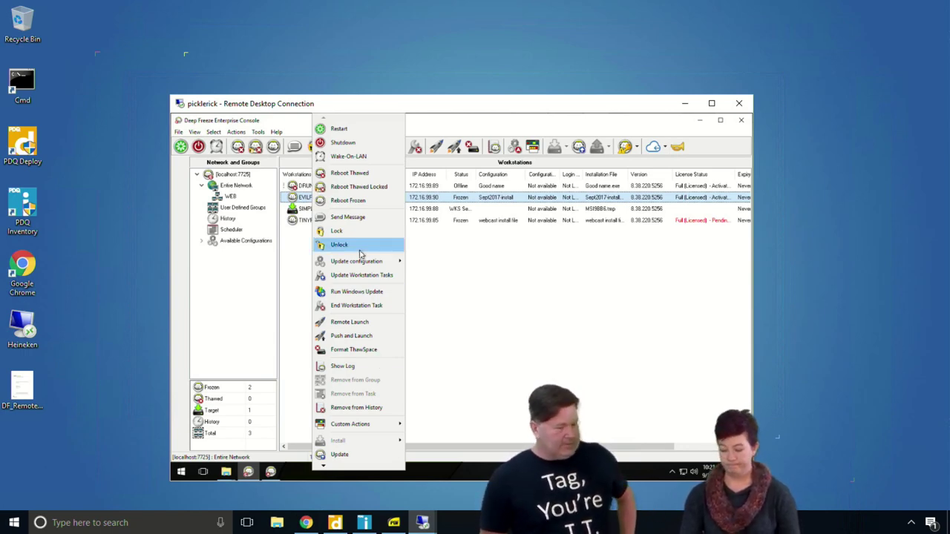
click(507, 360)
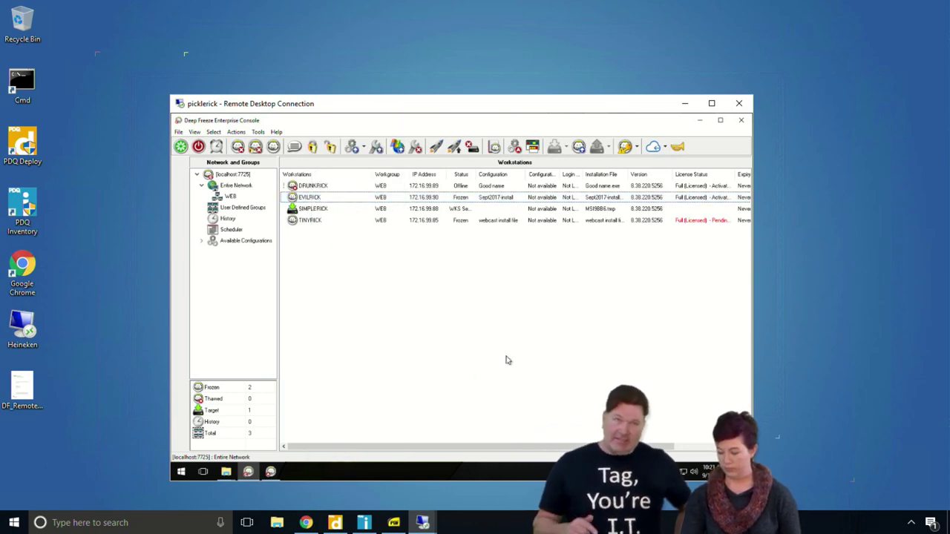
click(316, 199)
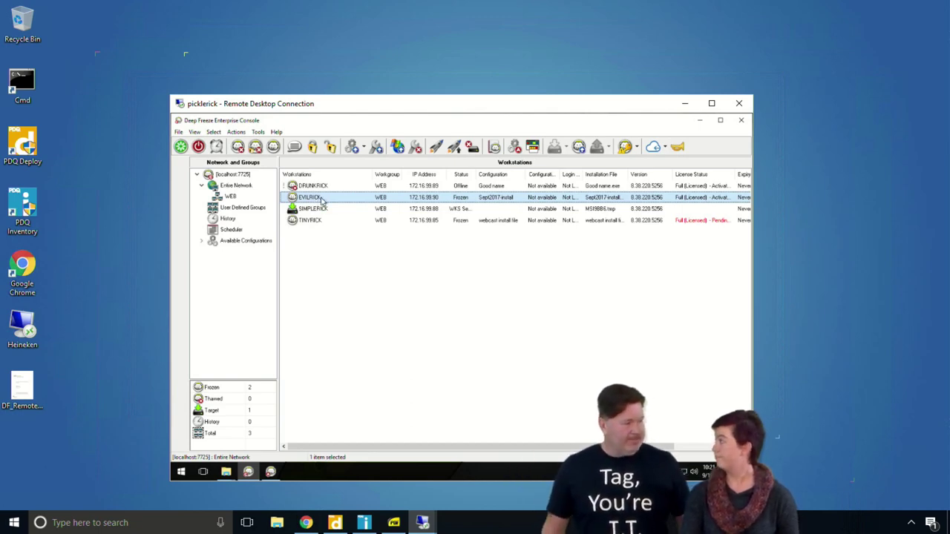
Step: Lock the keyboard and mouse on EVILRICK from the Enterprise Console, and switch to the evilrick remote session to check the lock
right_click(322, 201)
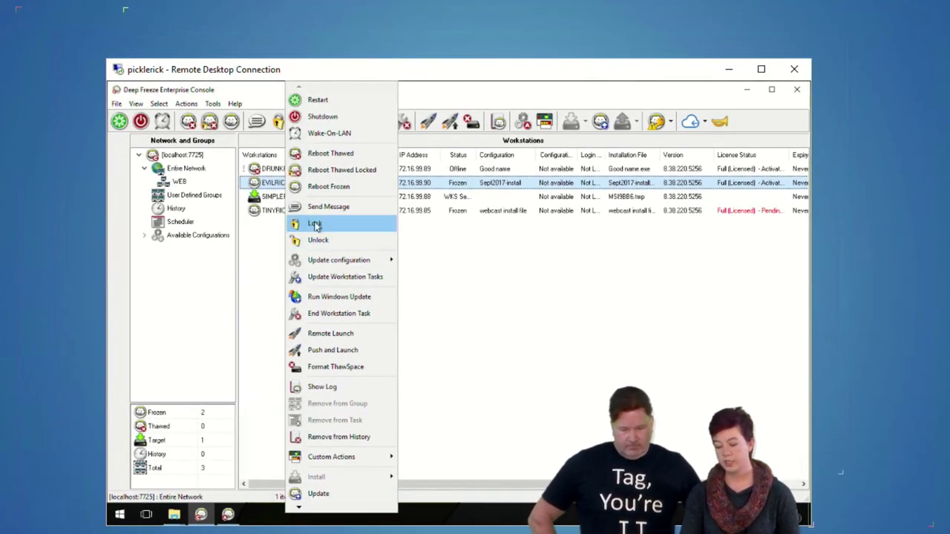
click(315, 224)
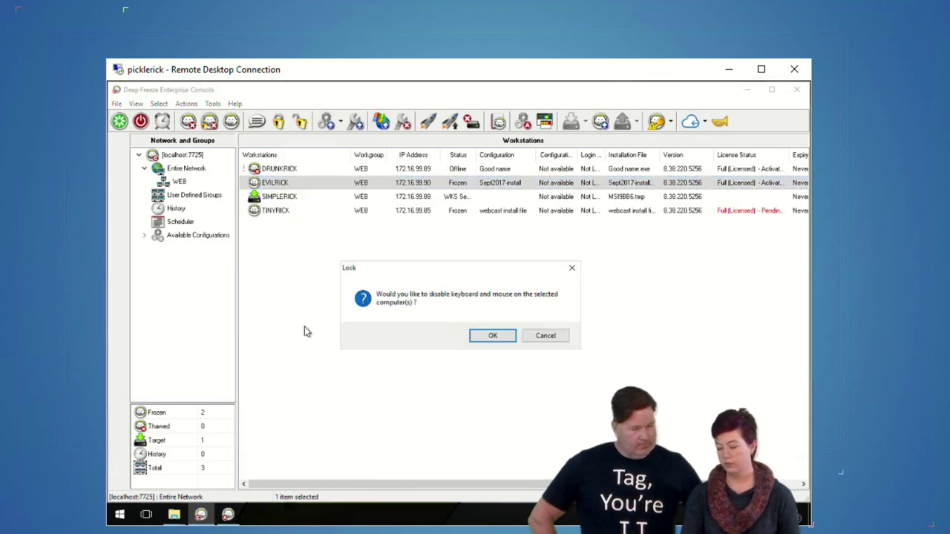
click(492, 337)
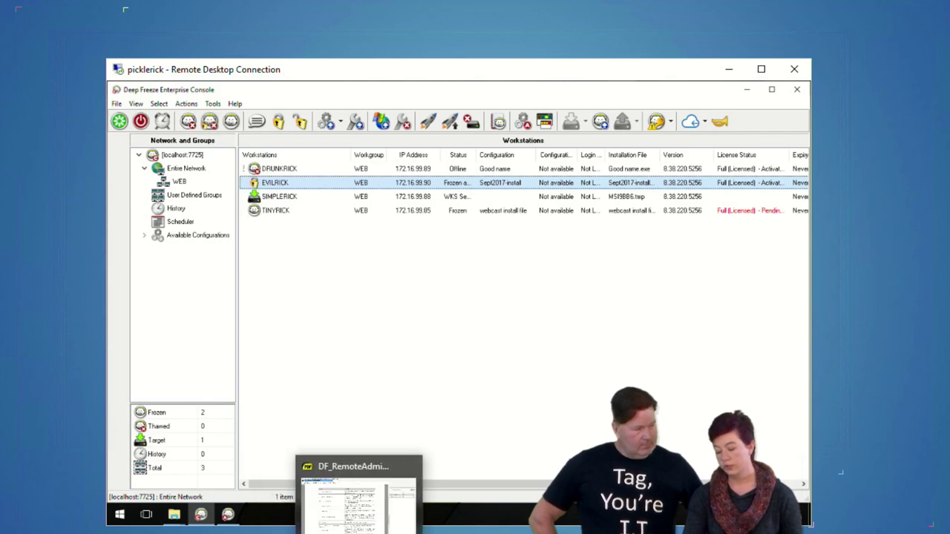
mouse_move(412, 533)
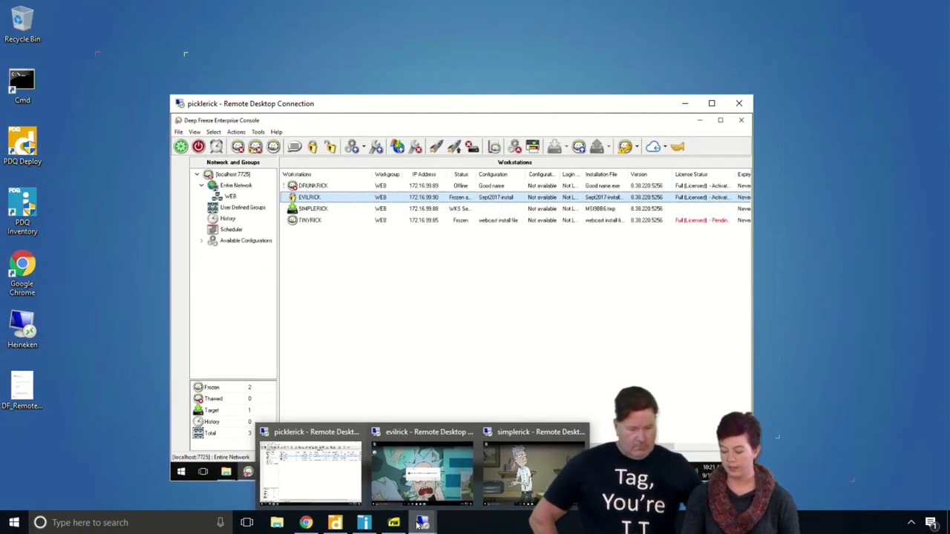
click(432, 483)
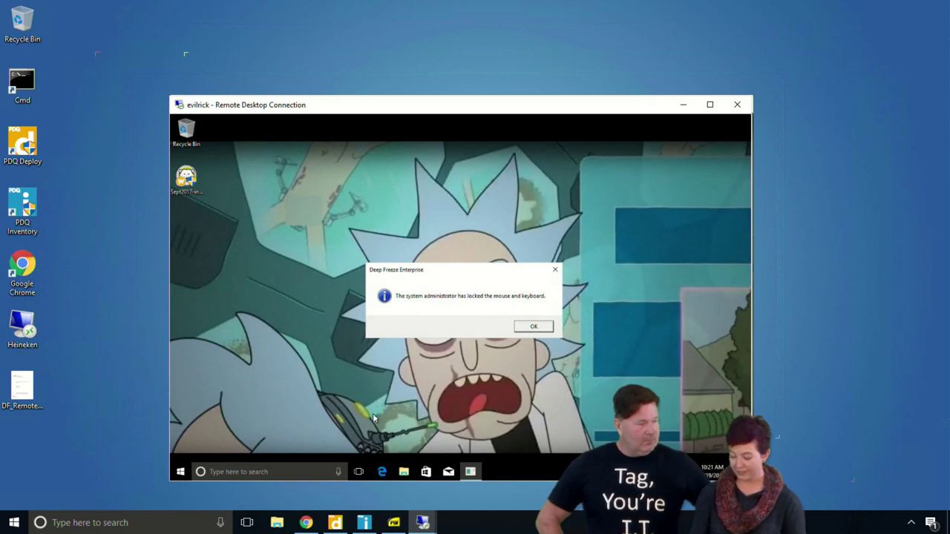
Step: Return to the picklerick remote session and unlock the keyboard and mouse on EVILRICK
click(423, 522)
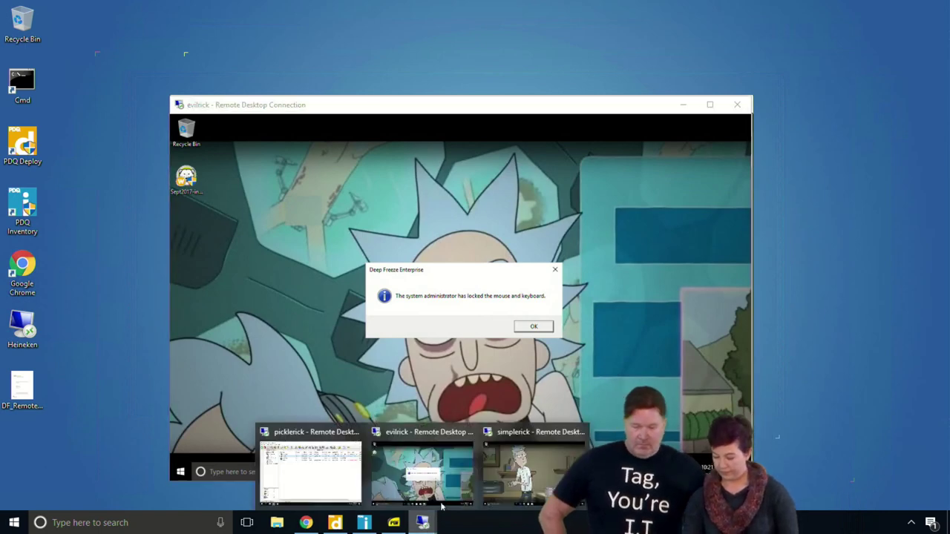
click(331, 477)
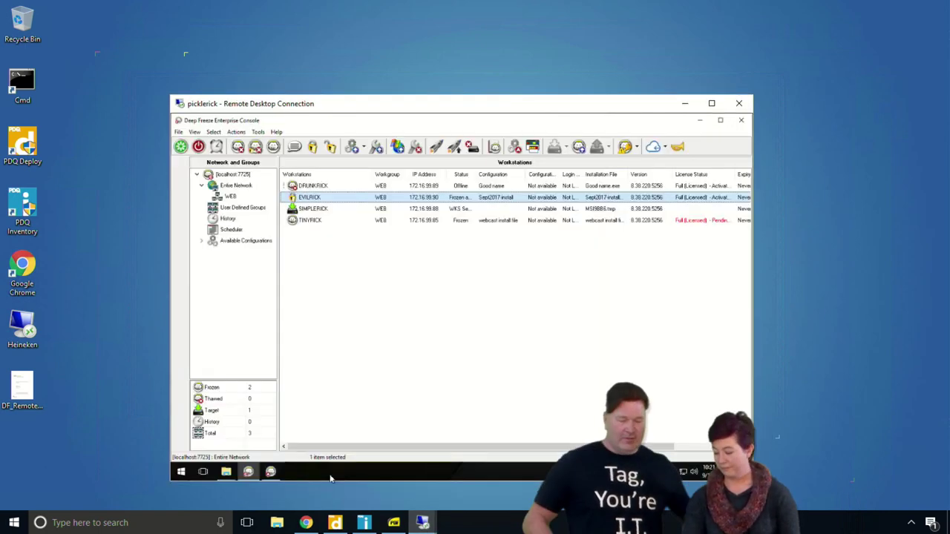
right_click(305, 200)
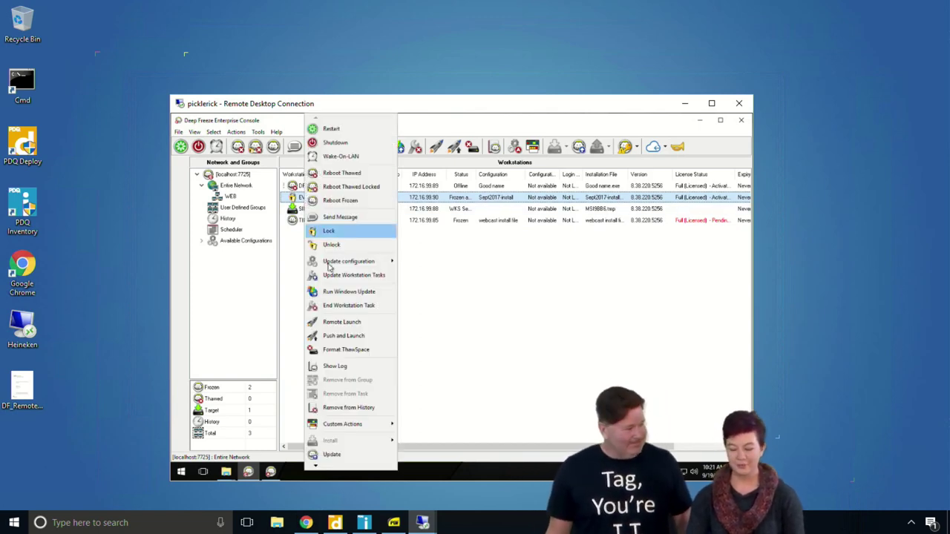
click(331, 245)
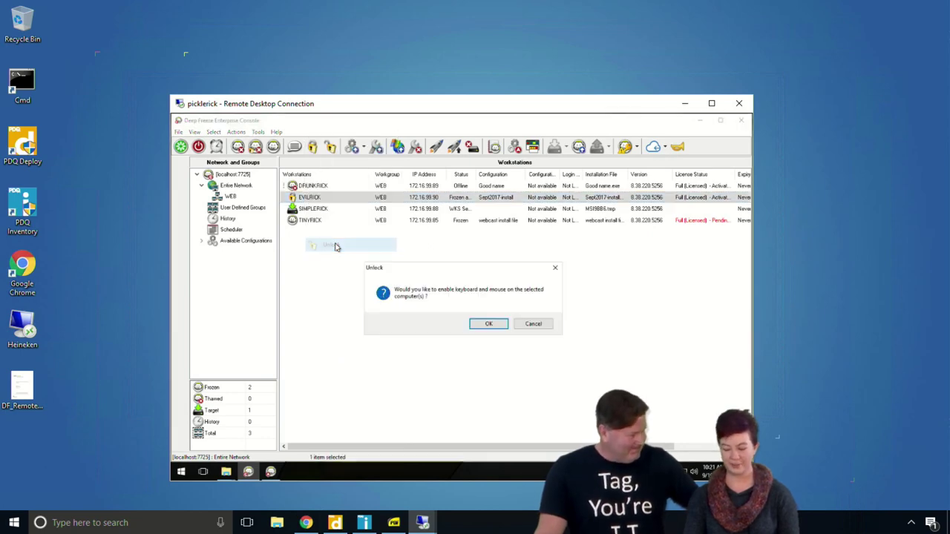
click(488, 324)
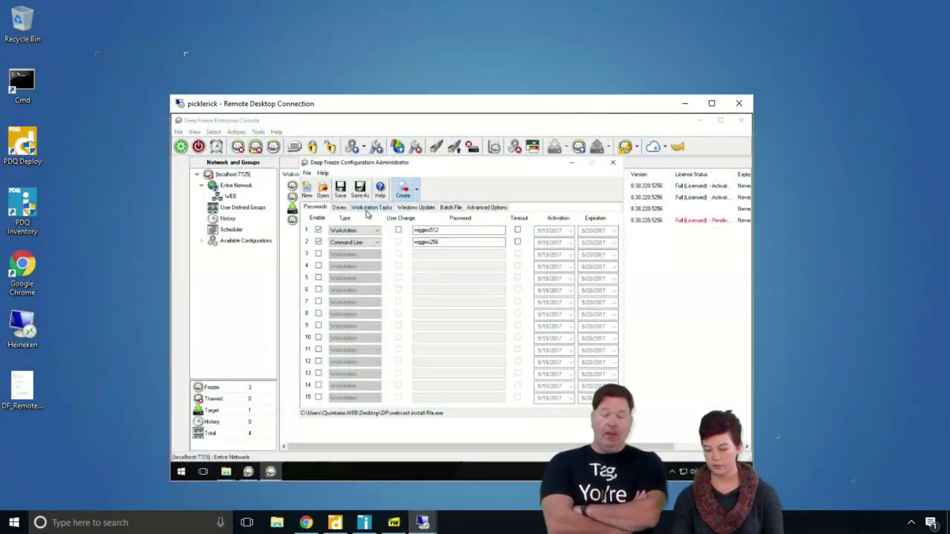
Step: Add a visible 10 GB ThawSpace with drive letter W: on host drive C: to the workstation configuration, and select its entry
click(339, 207)
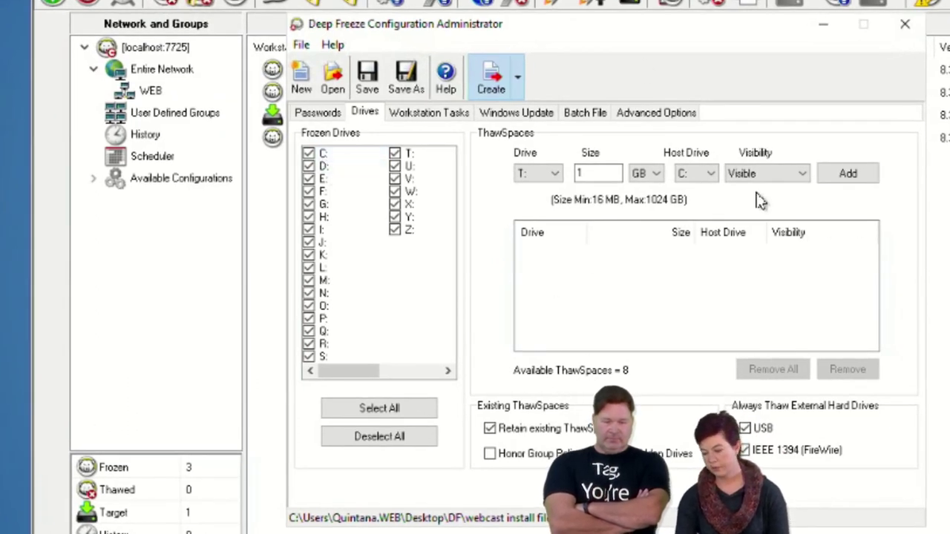
click(684, 177)
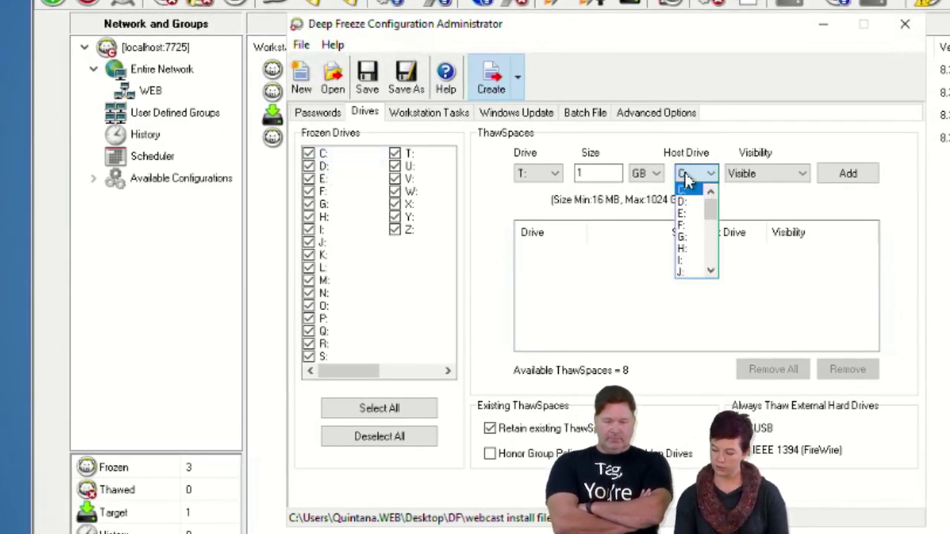
click(555, 177)
click(555, 176)
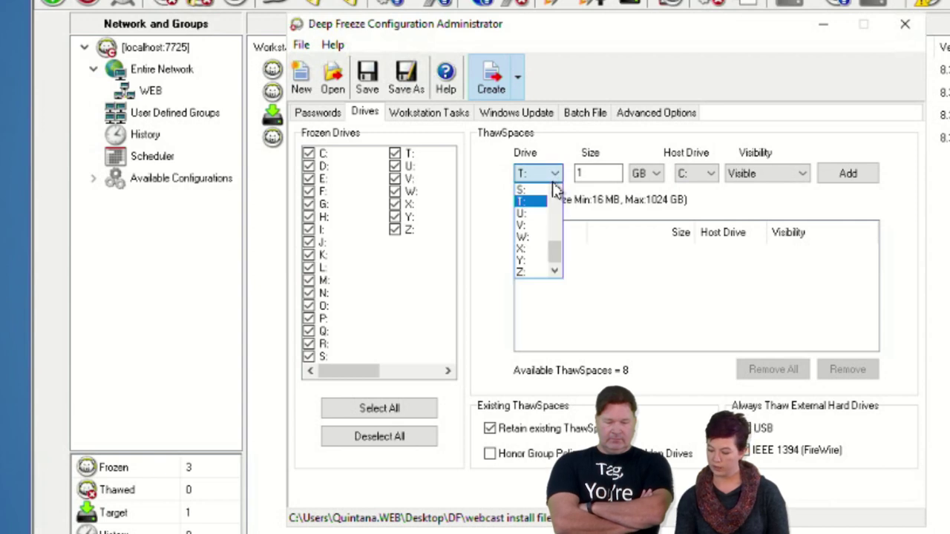
click(524, 239)
double_click(604, 175)
text(10)
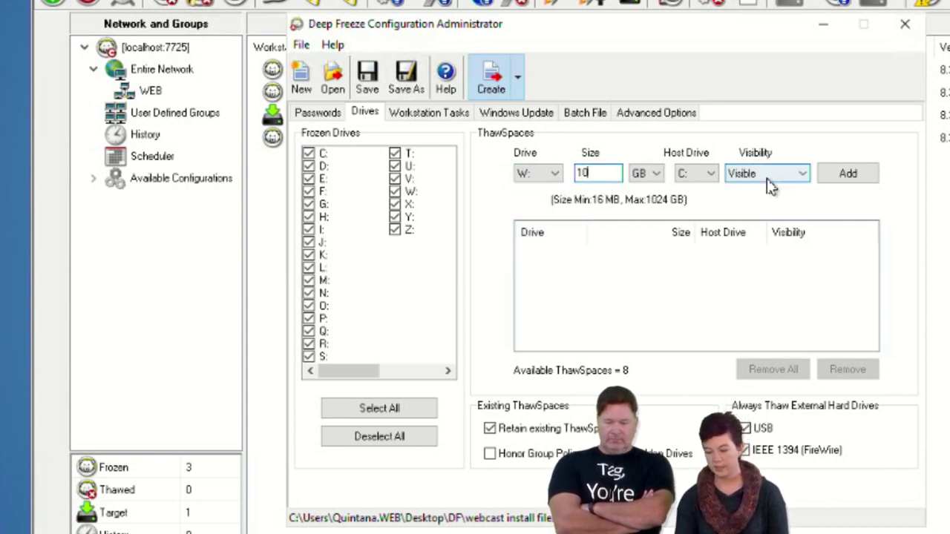
click(850, 176)
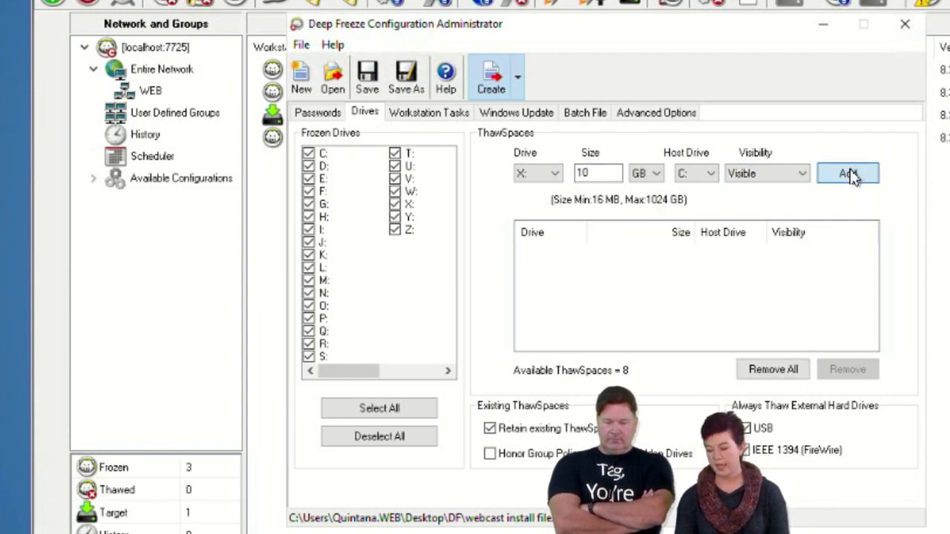
click(538, 255)
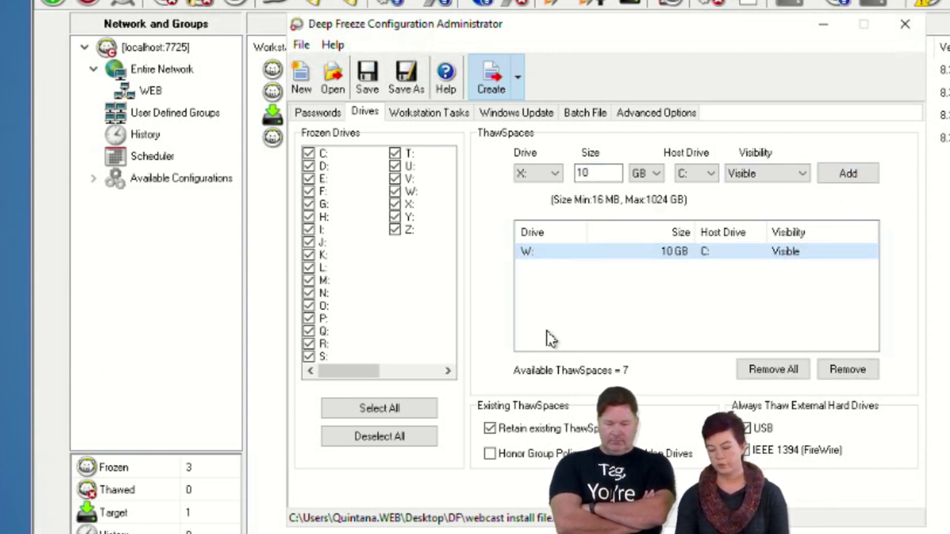